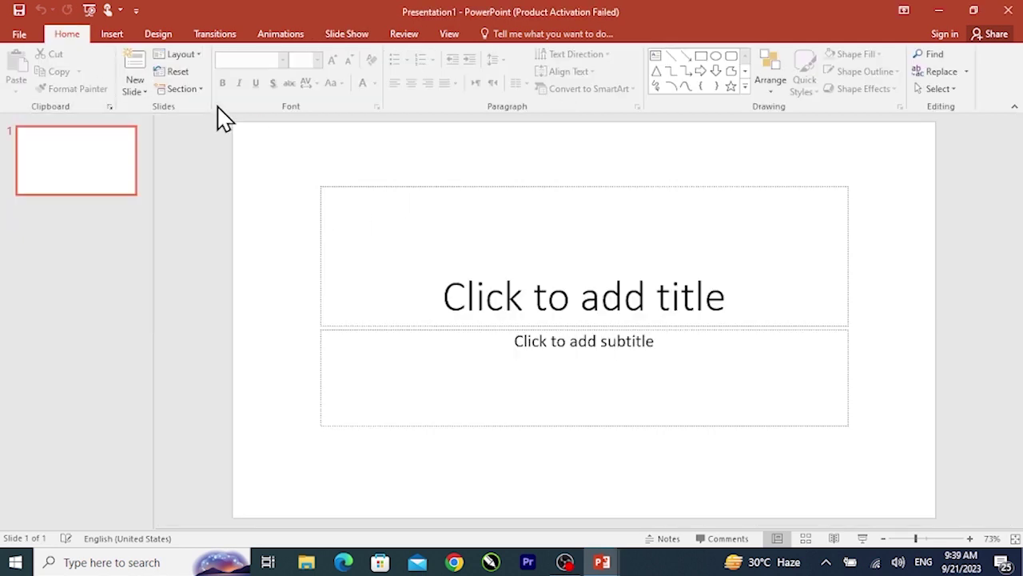
- Switch slide 1 to the Blank layout and zoom the view out to 50%
left_click(192, 54)
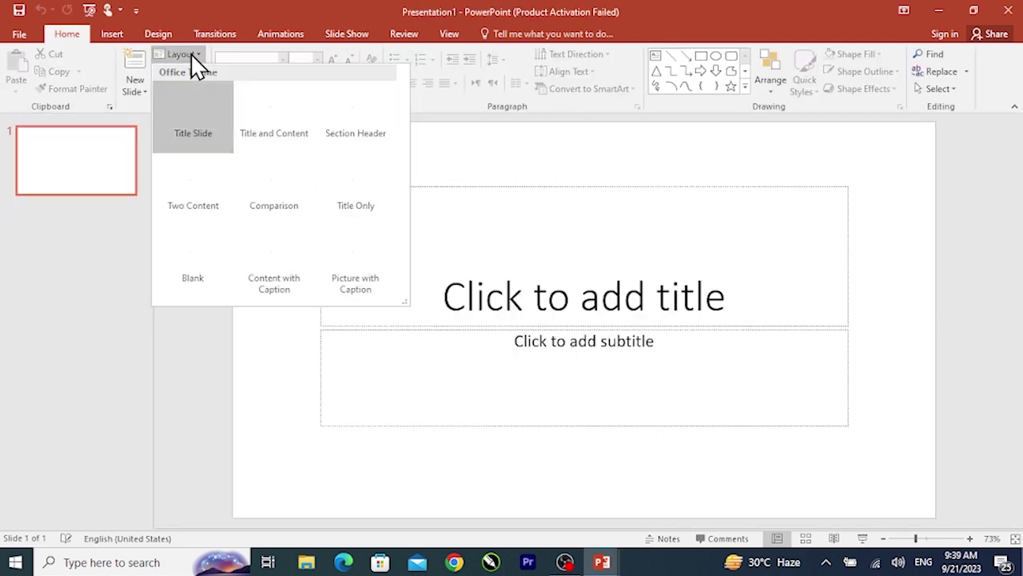
left_click(200, 257)
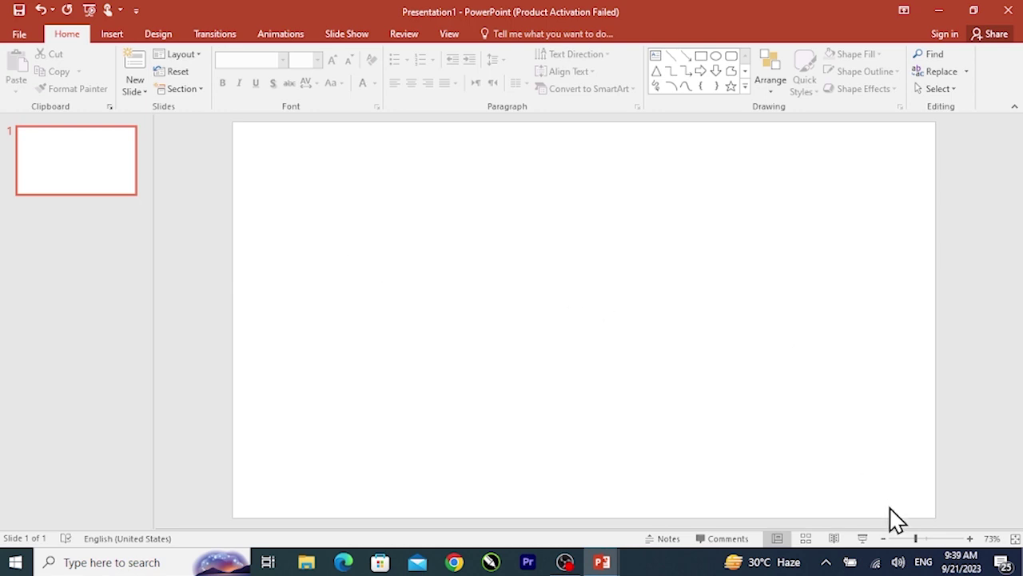
left_click(907, 538)
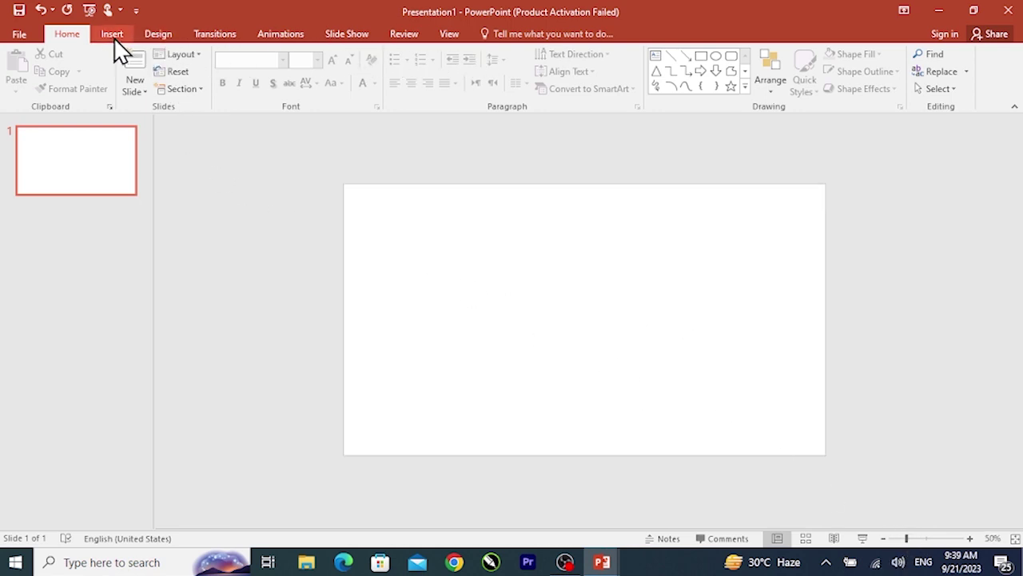
left_click(254, 76)
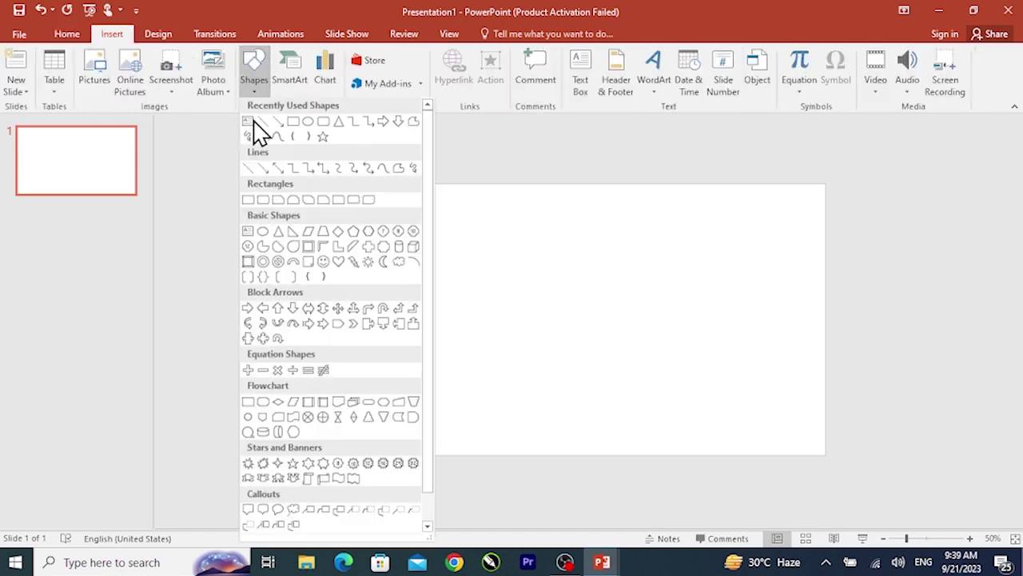
- Draw a rectangle over the entire slide, then a circle on top near the slide centre
left_click(294, 124)
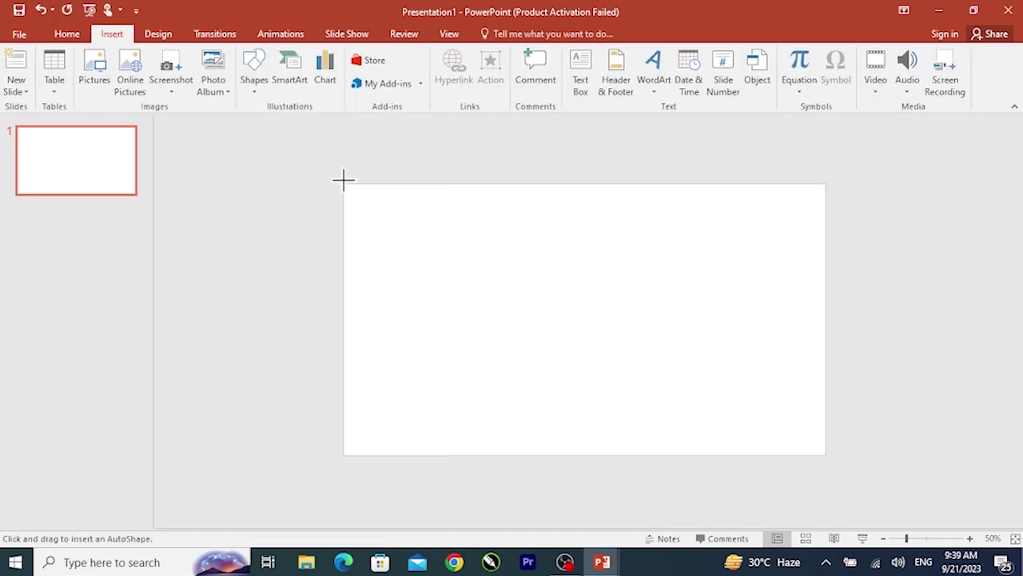
left_click_drag(343, 184, 825, 454)
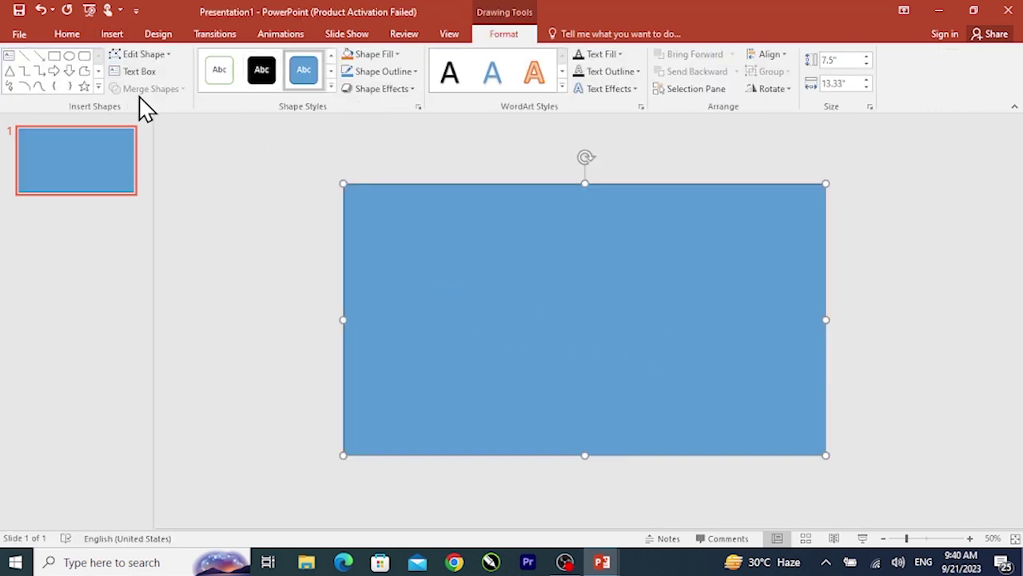
left_click(97, 86)
left_click(77, 73)
left_click_drag(513, 270, 577, 373)
left_click_drag(519, 270, 584, 311)
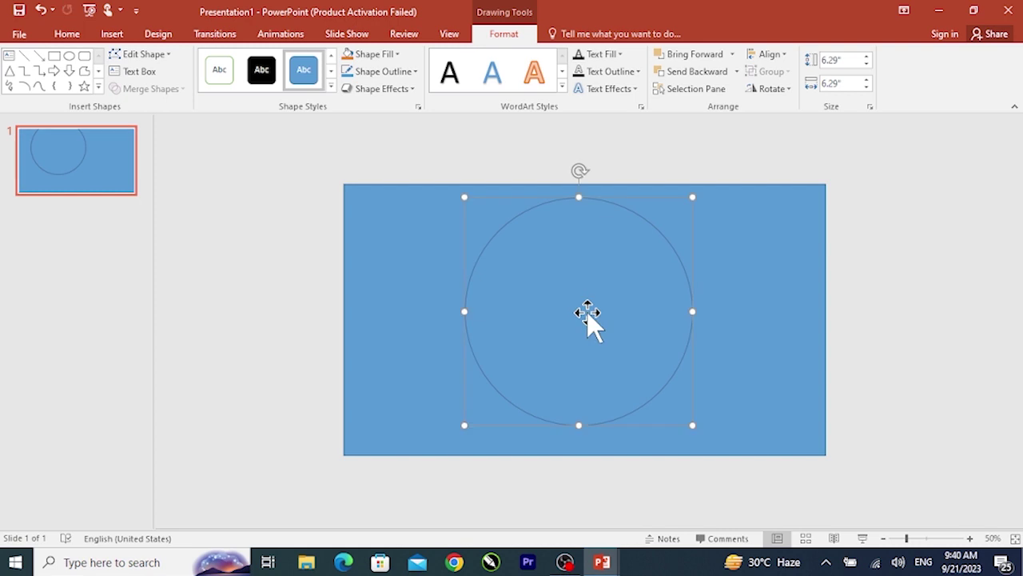
left_click(781, 56)
- Centre the circle horizontally and vertically, and give the background rectangle the black Abc style
left_click(792, 91)
left_click(770, 55)
left_click(804, 148)
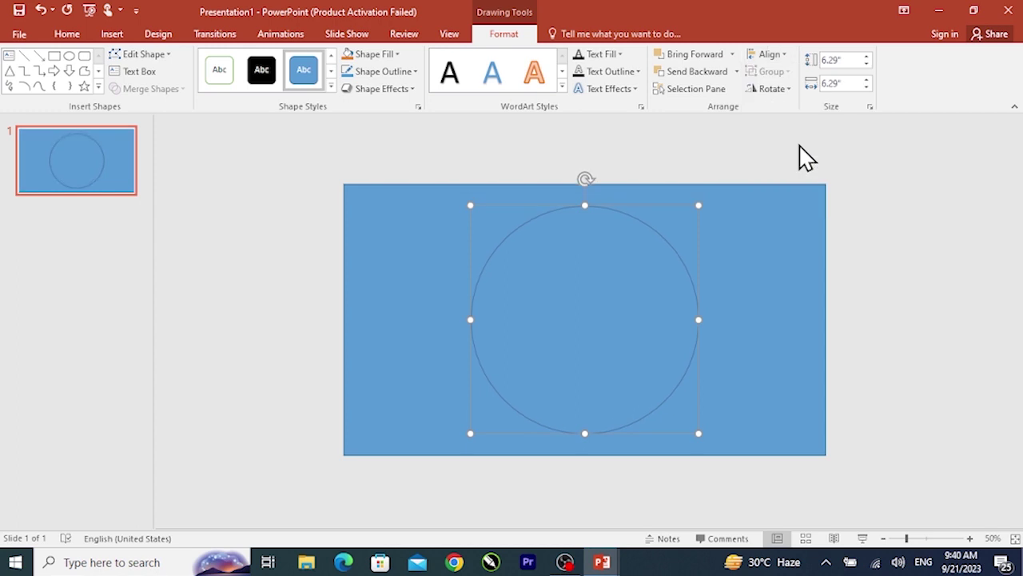
left_click(888, 329)
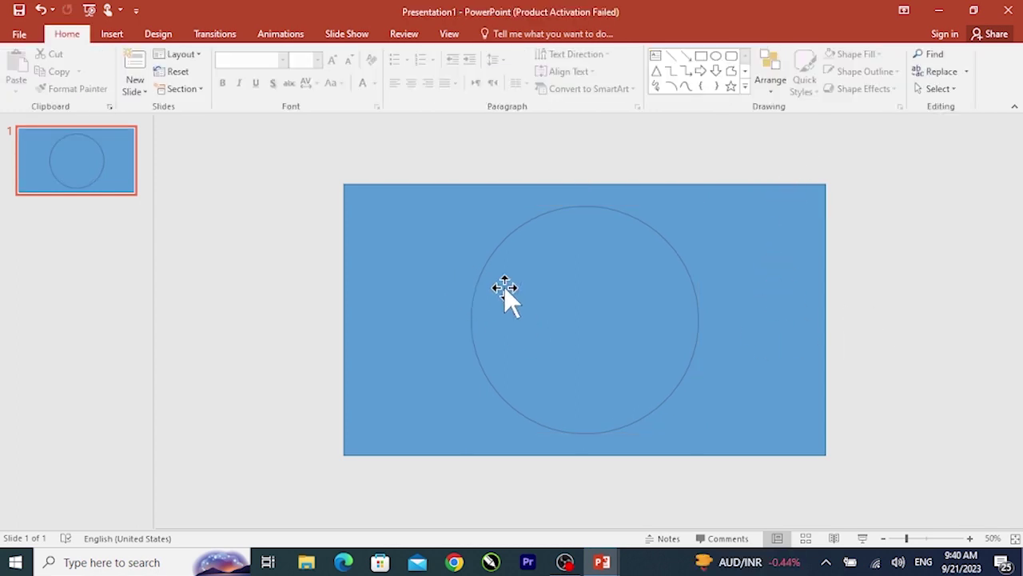
left_click(393, 241)
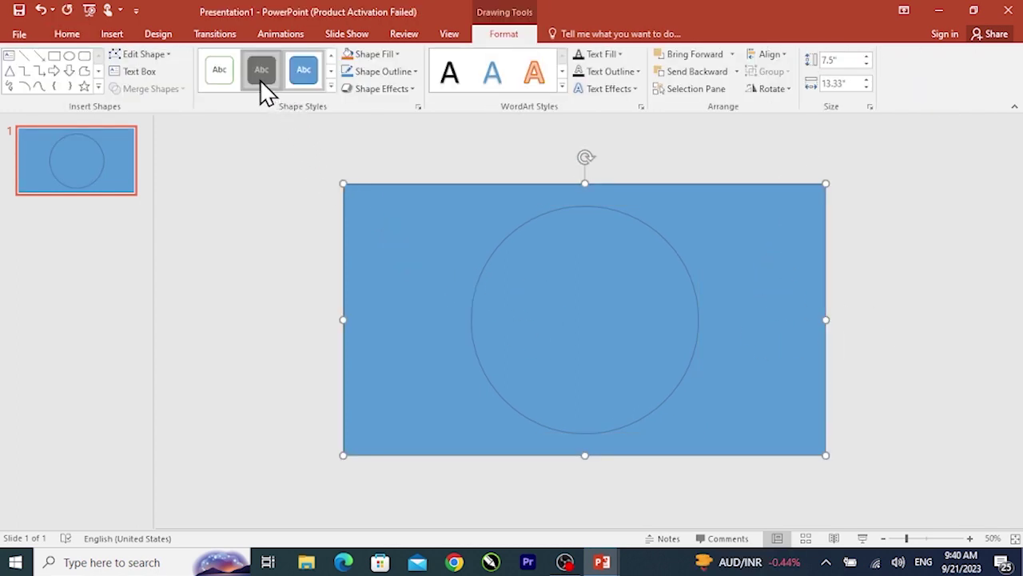
left_click(262, 73)
- Duplicate the circle with Ctrl+D, centre the copy on the slide, then shift it right
left_click(602, 304)
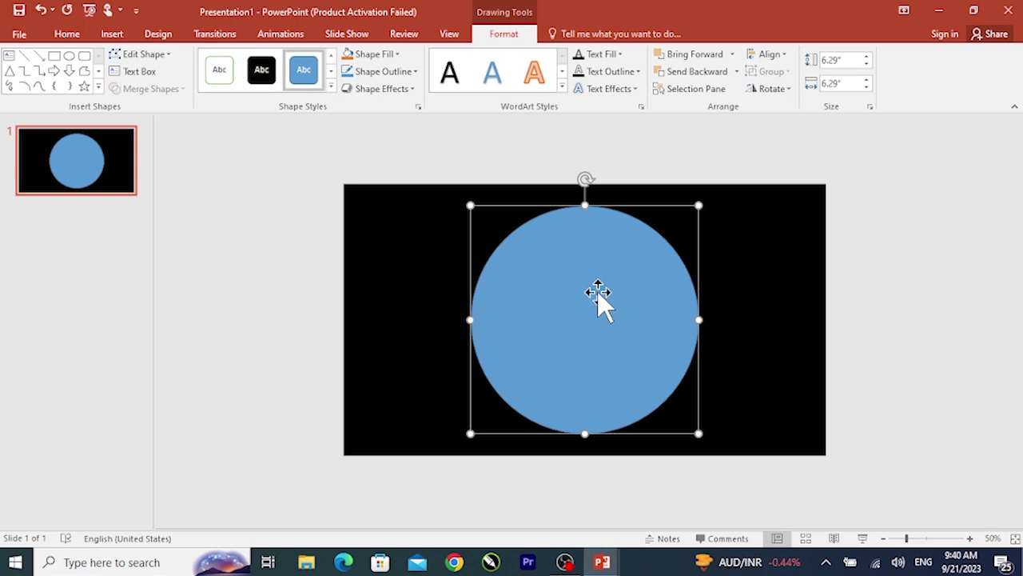
key("ctrl+d")
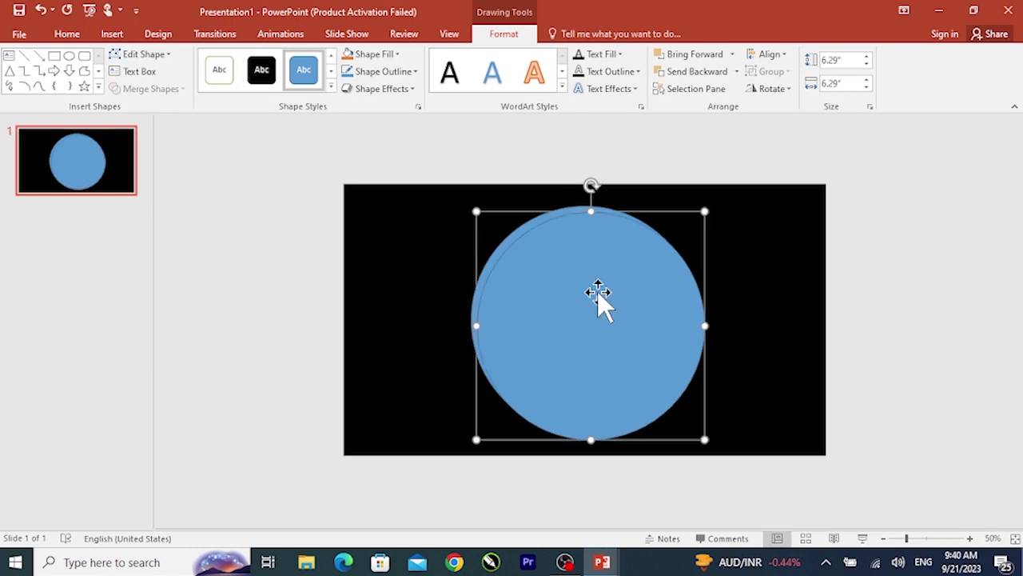
left_click(774, 53)
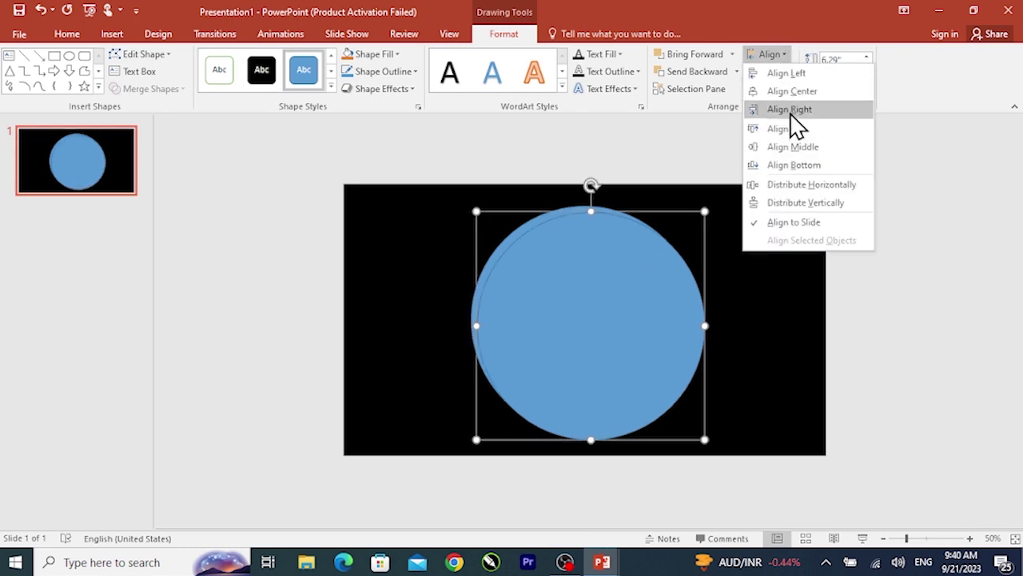
left_click(791, 92)
left_click(775, 56)
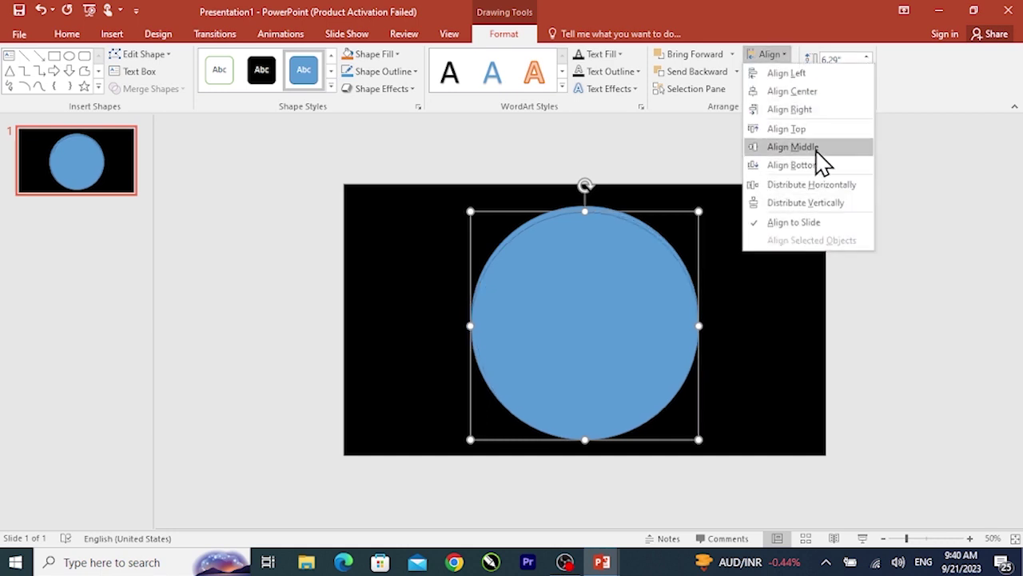
left_click(800, 150)
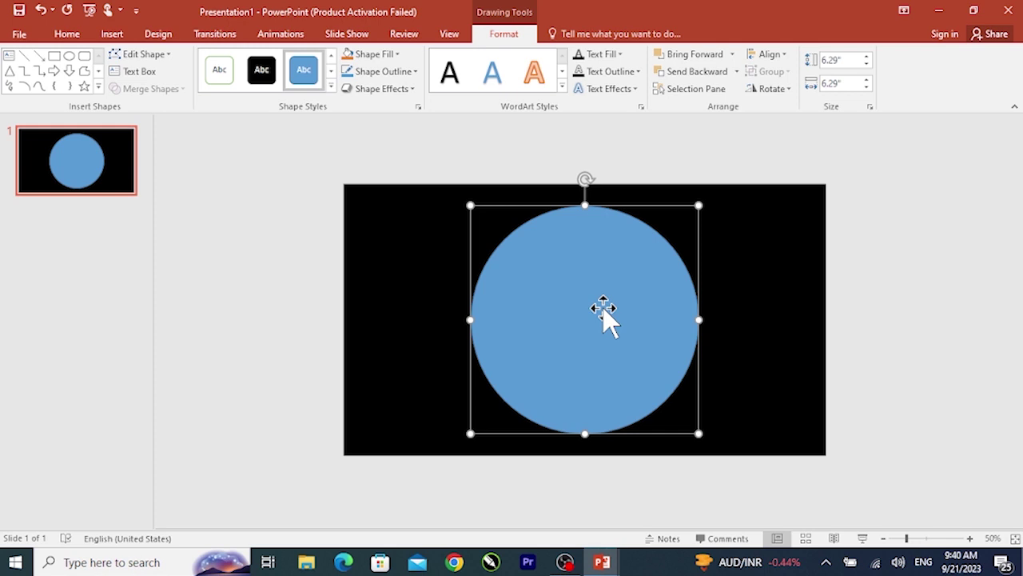
left_click_drag(603, 306, 742, 308, "ctrl")
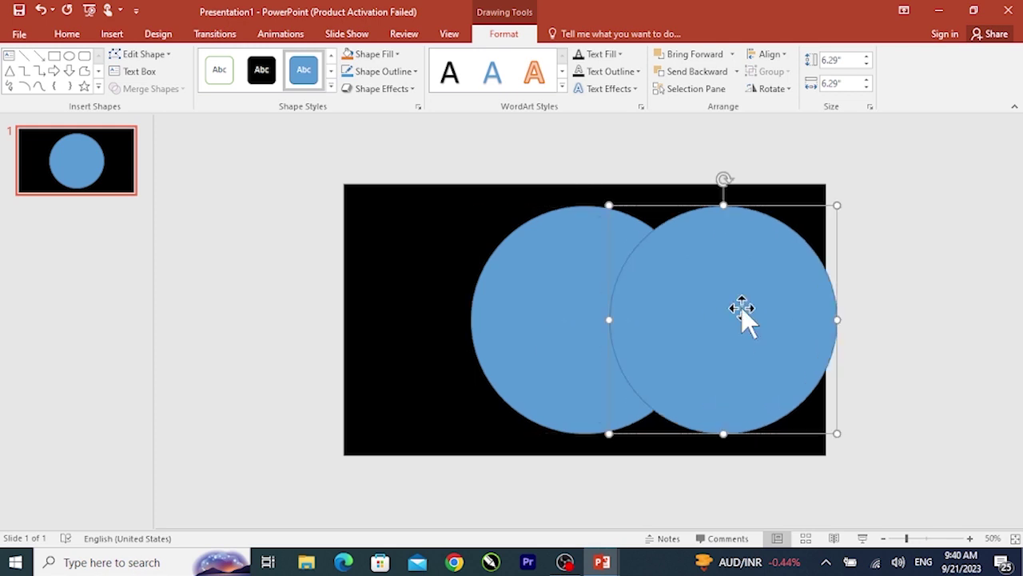
- Combine the left circle with the background rectangle to cut a circular hole
left_click(547, 284)
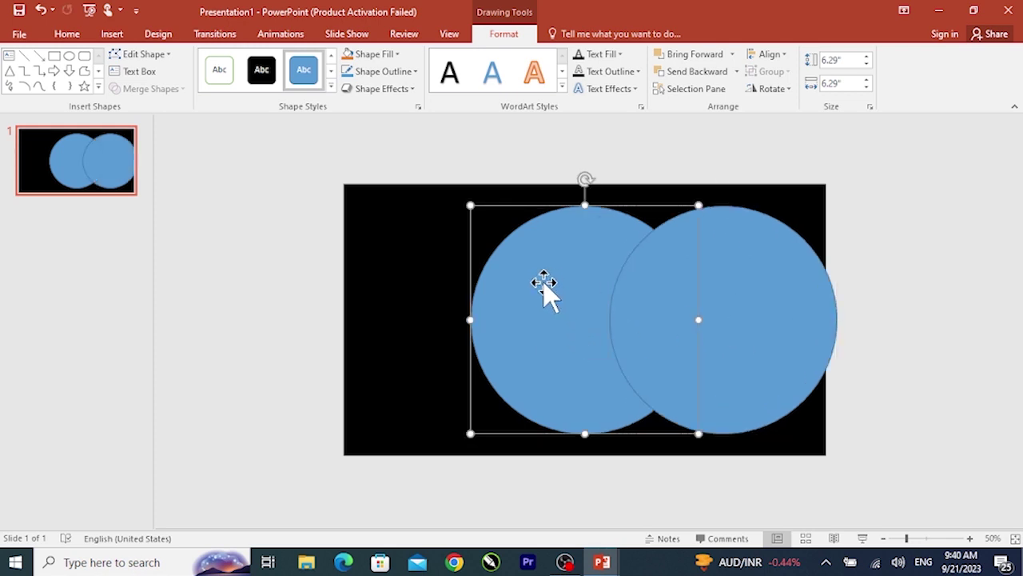
left_click(398, 264, "shift")
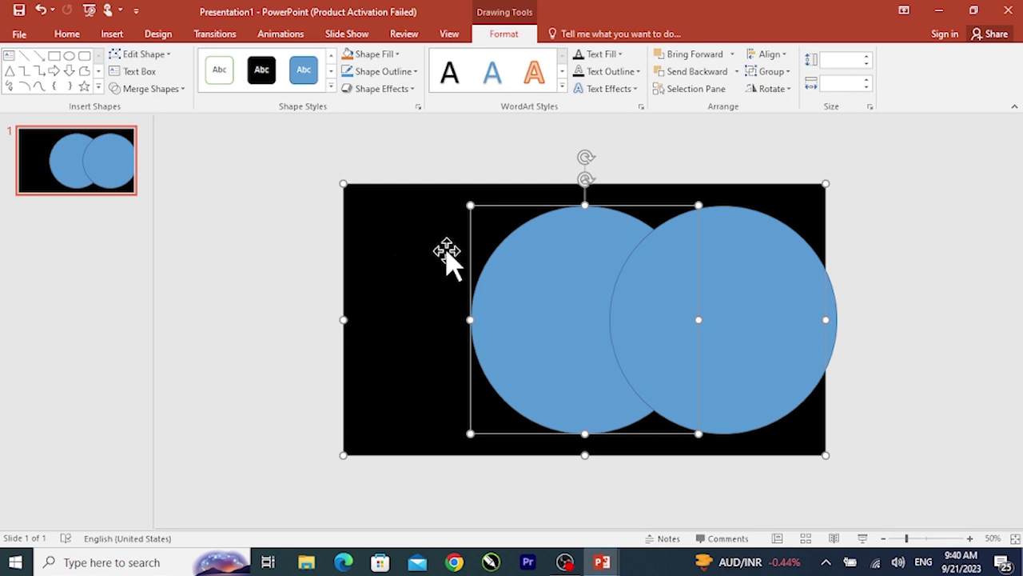
left_click(184, 91)
left_click(155, 182)
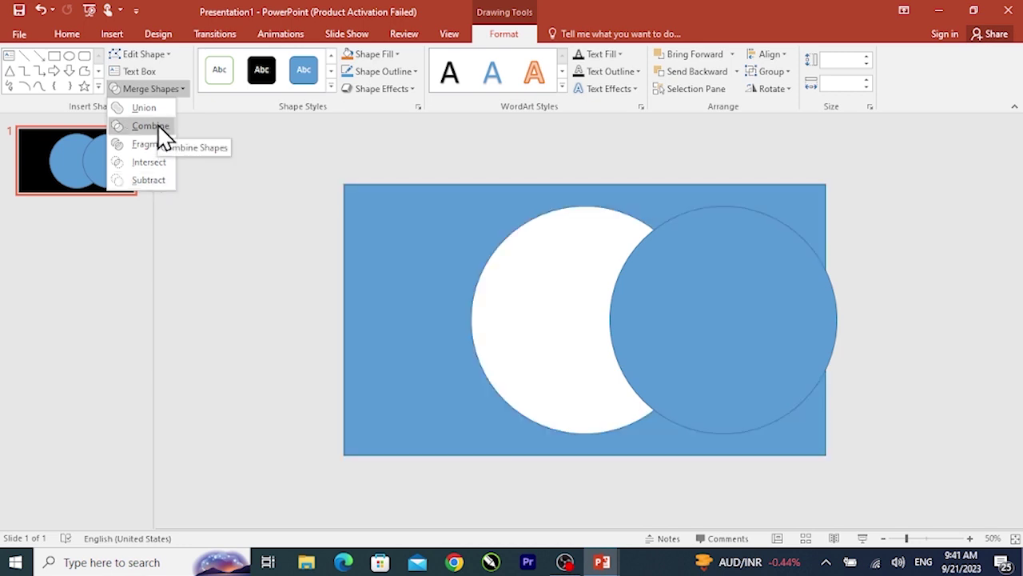
left_click(158, 129)
- Move the remaining circle over the hole and align it center and middle on the slide
left_click_drag(717, 301, 639, 301)
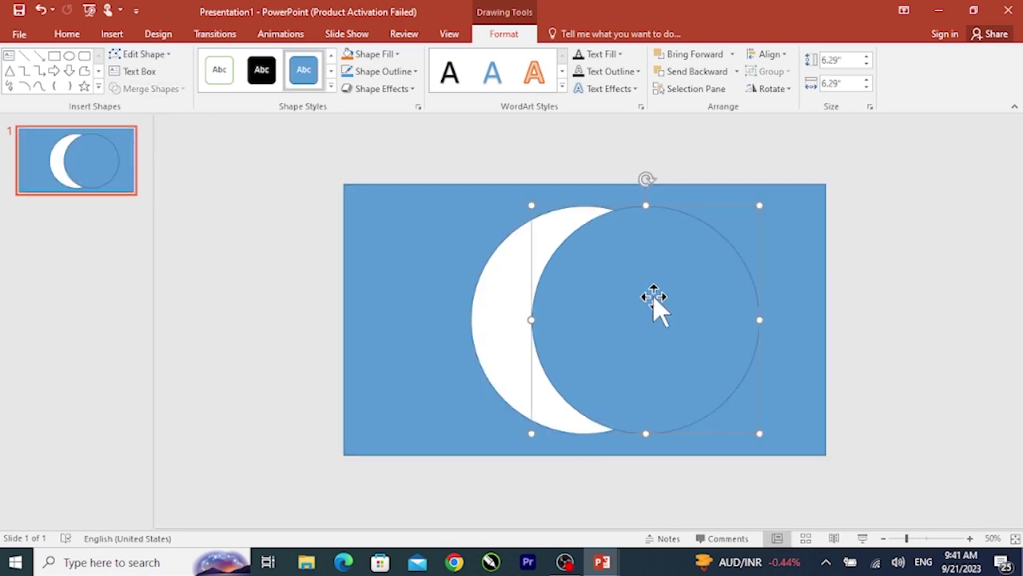
left_click(772, 54)
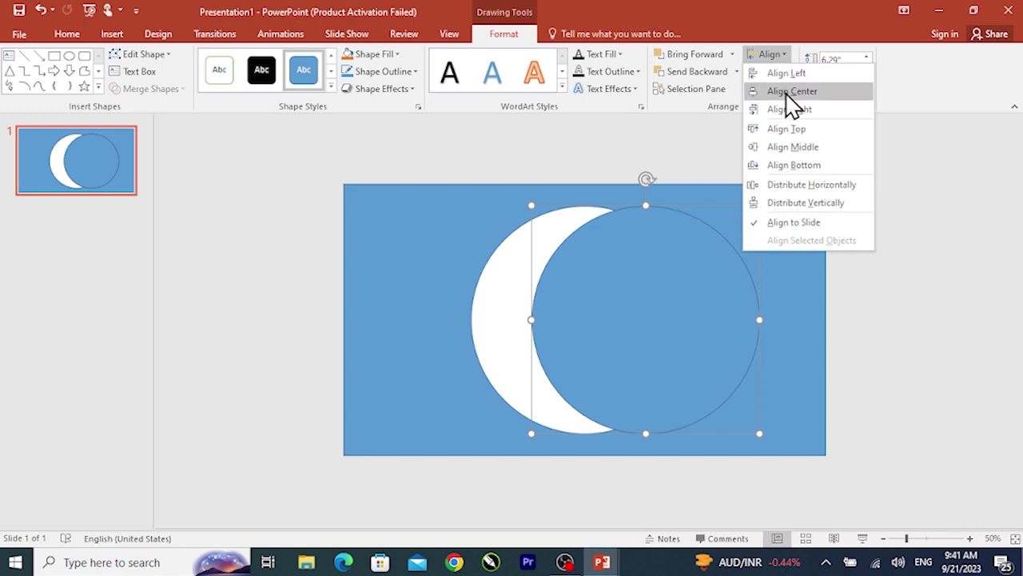
left_click(792, 93)
left_click(780, 56)
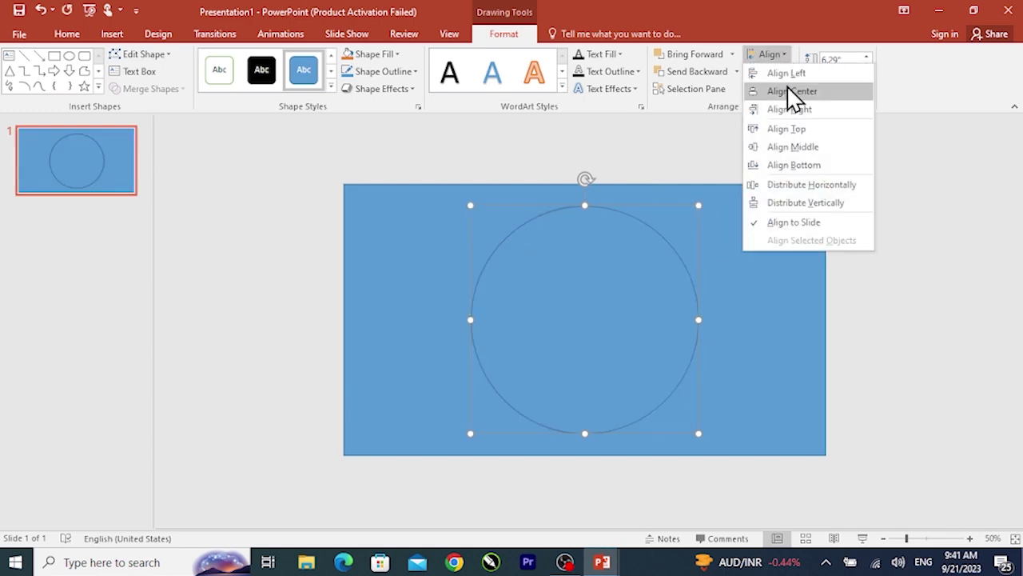
left_click(794, 150)
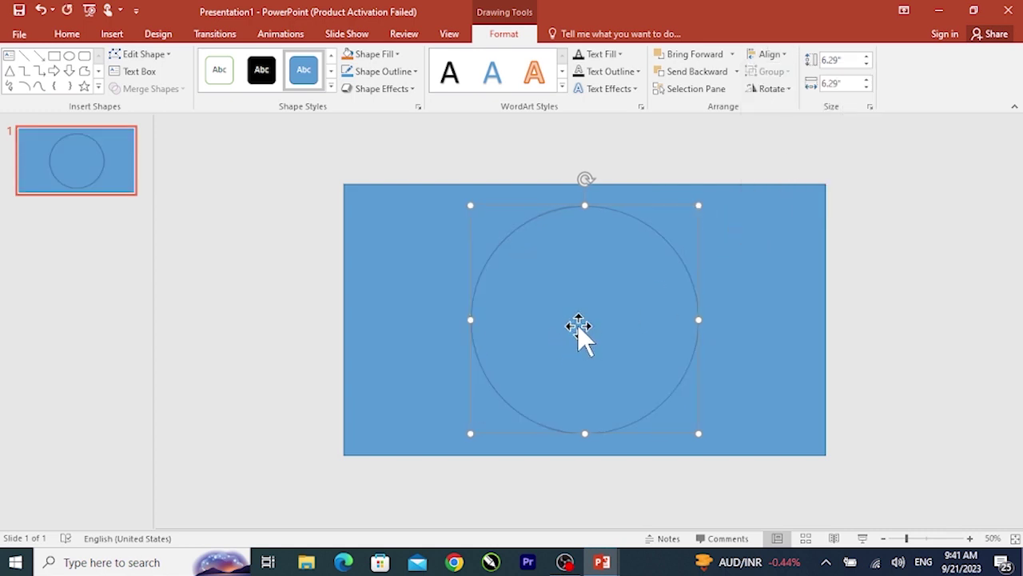
- Give the circle a light-blue outline and restore the black style on the cut-out background
left_click(408, 72)
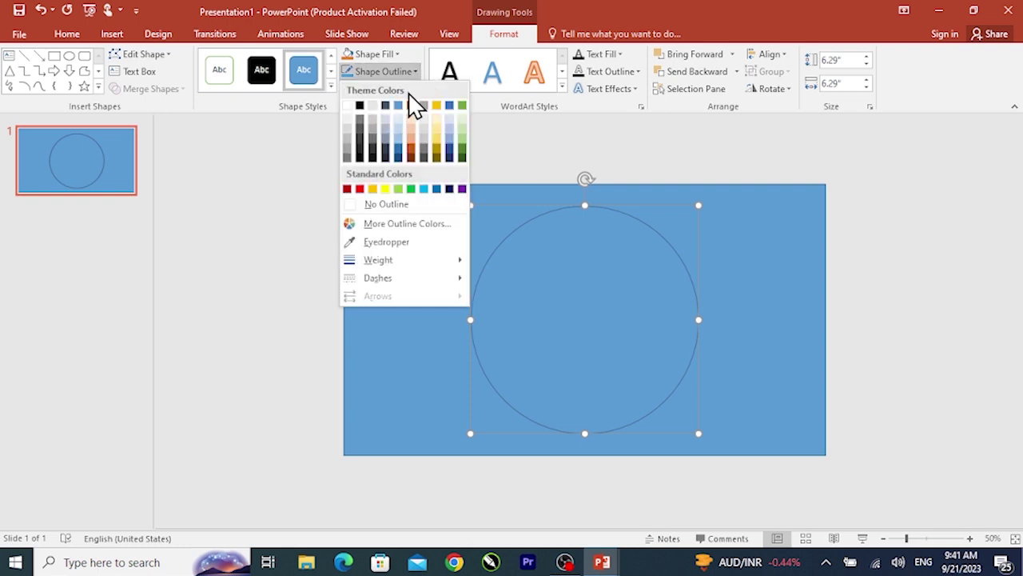
left_click(424, 189)
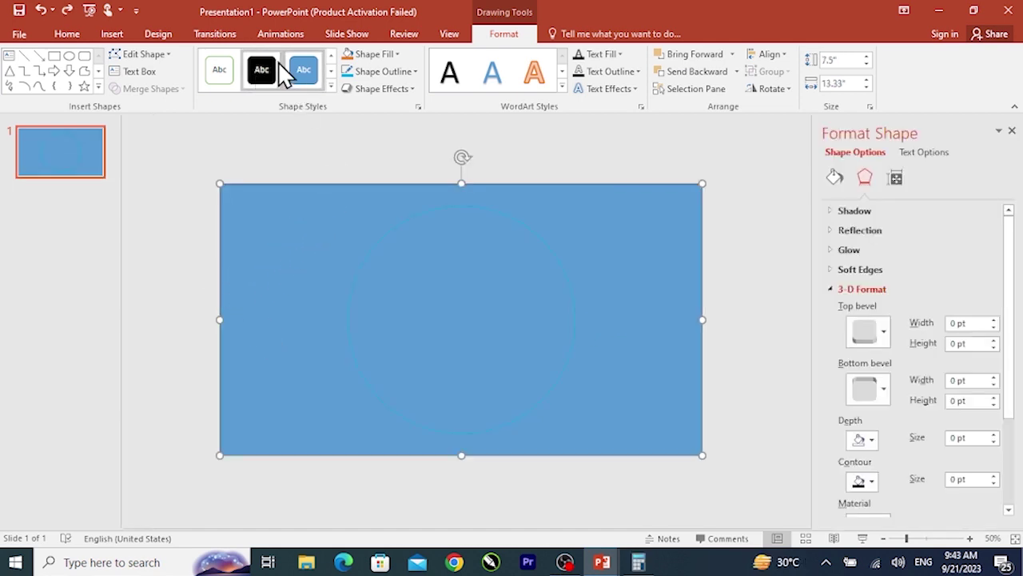
left_click(268, 70)
left_click(519, 313)
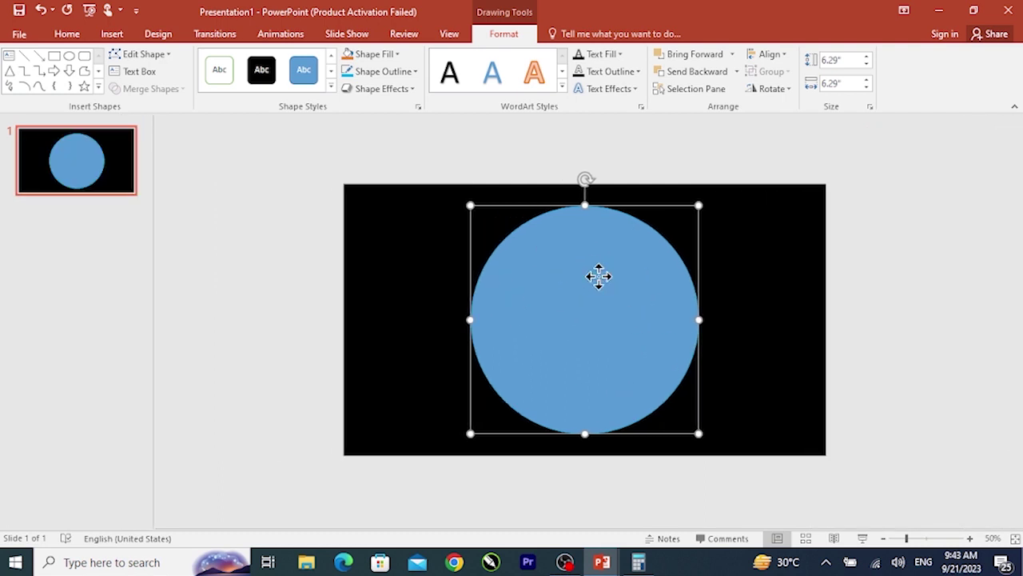
- In Format Shape's 3-D Format, apply the Circle bevel to the circle's top and bottom
right_click(598, 271)
left_click(648, 533)
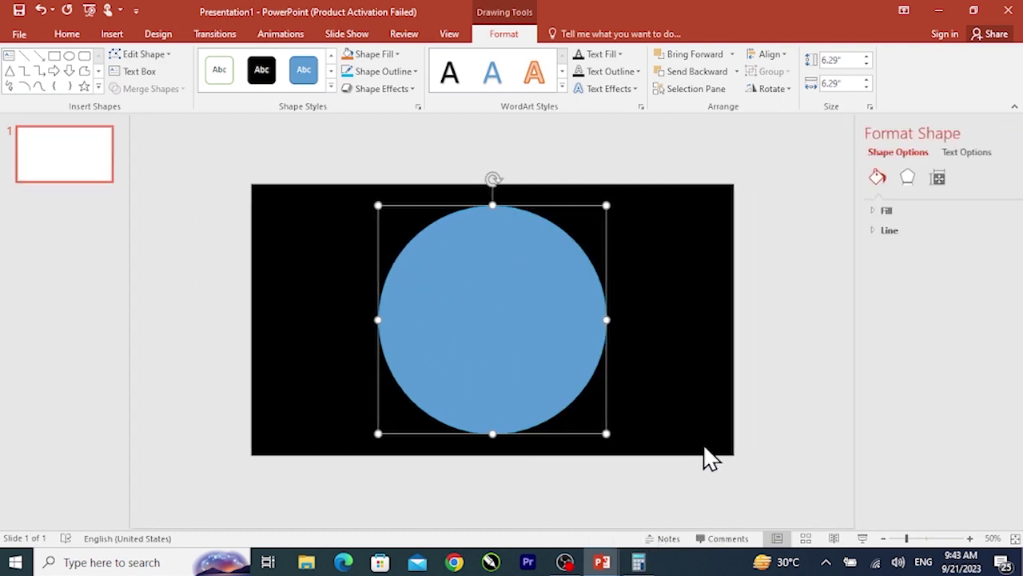
left_click(865, 178)
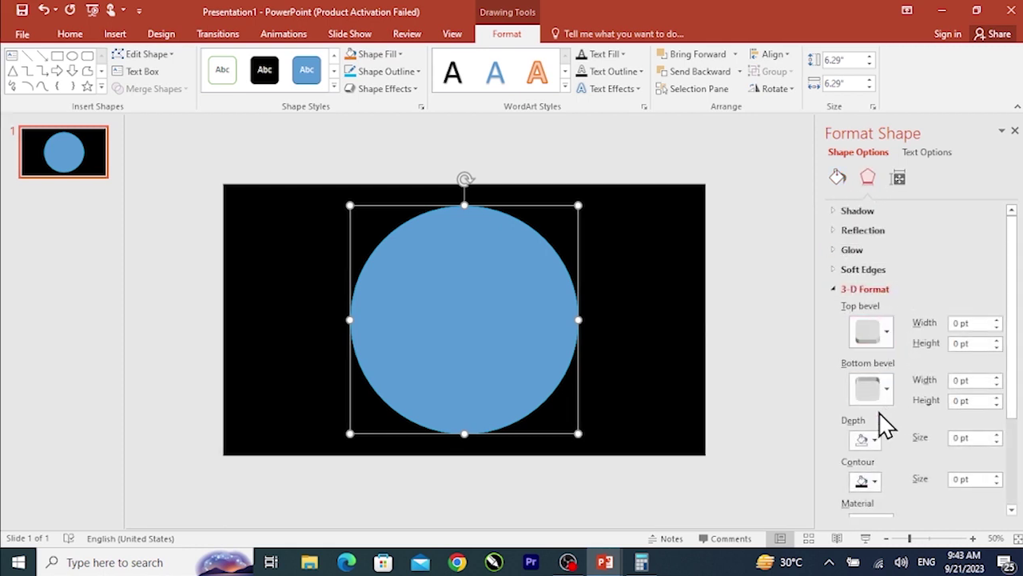
left_click(887, 334)
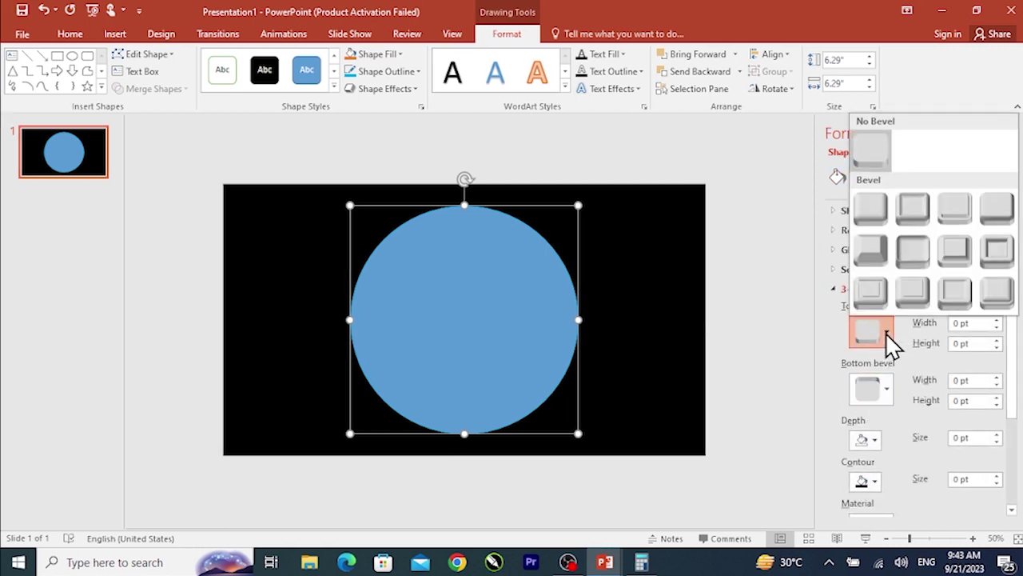
left_click(866, 209)
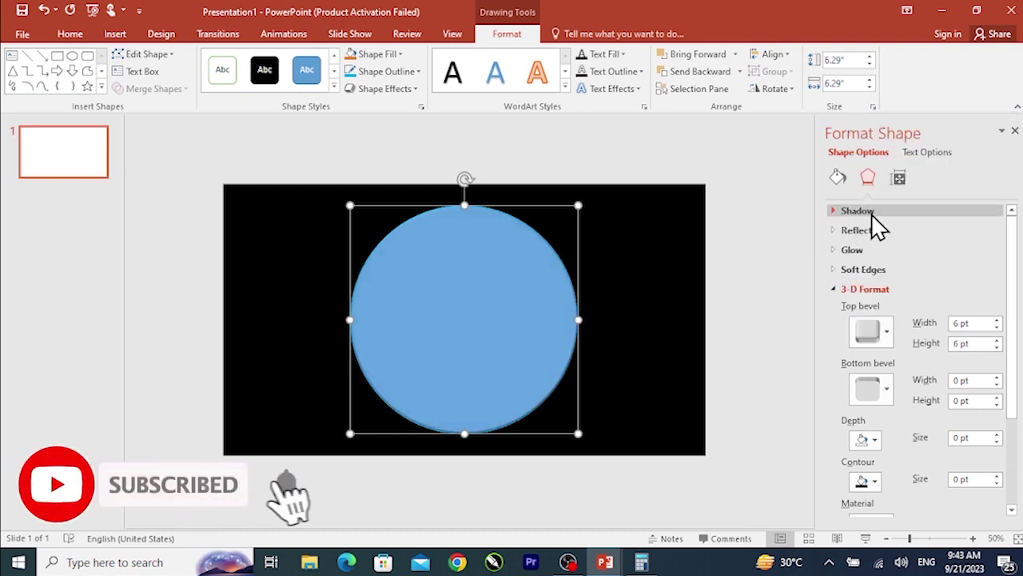
left_click(887, 392)
key("Escape")
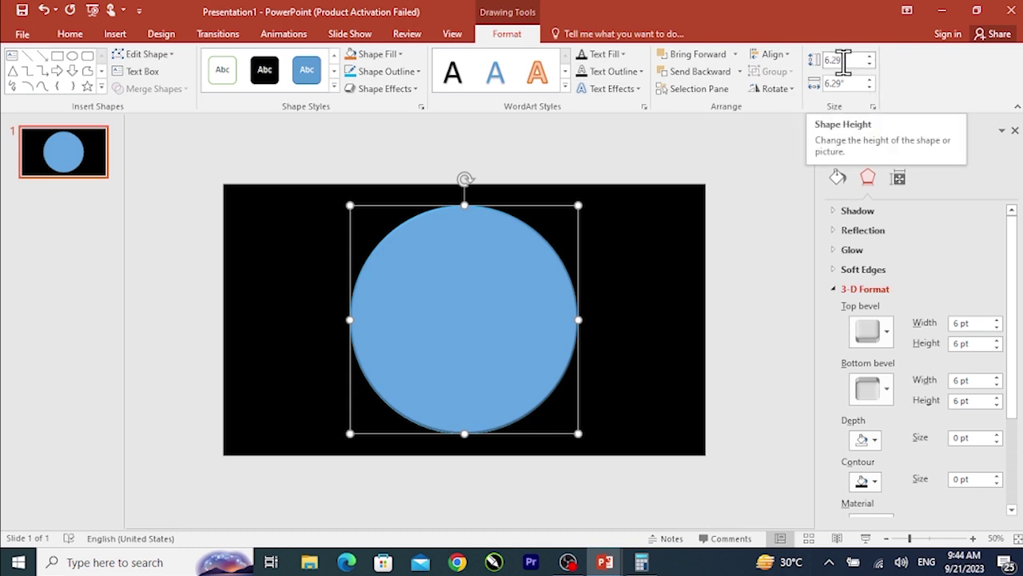
- Launch Calculator, compute 6.29 × 36 = 226.44, and select the result to copy
left_click(90, 562)
type("cal")
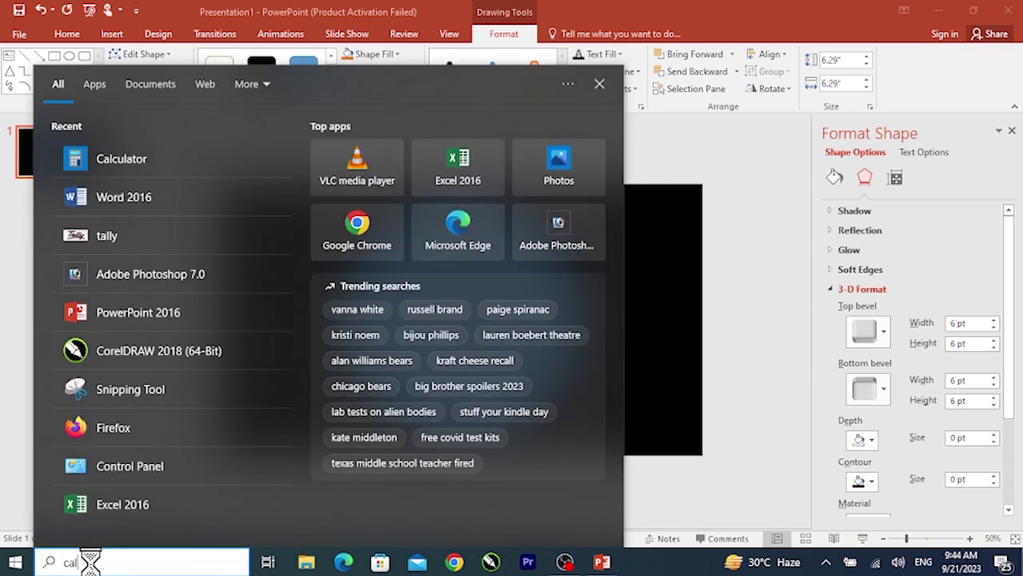
left_click(107, 132)
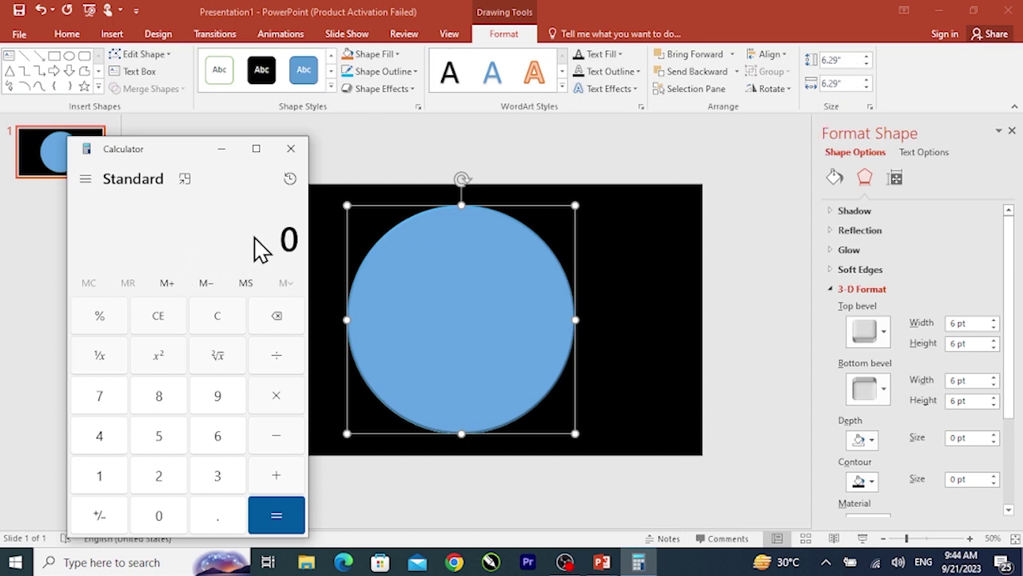
type("29")
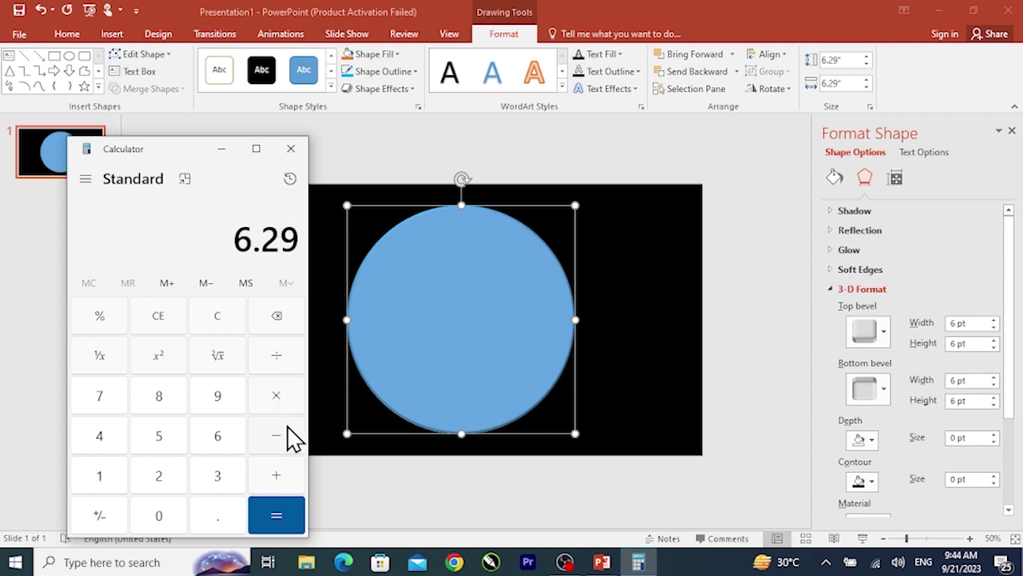
type("36")
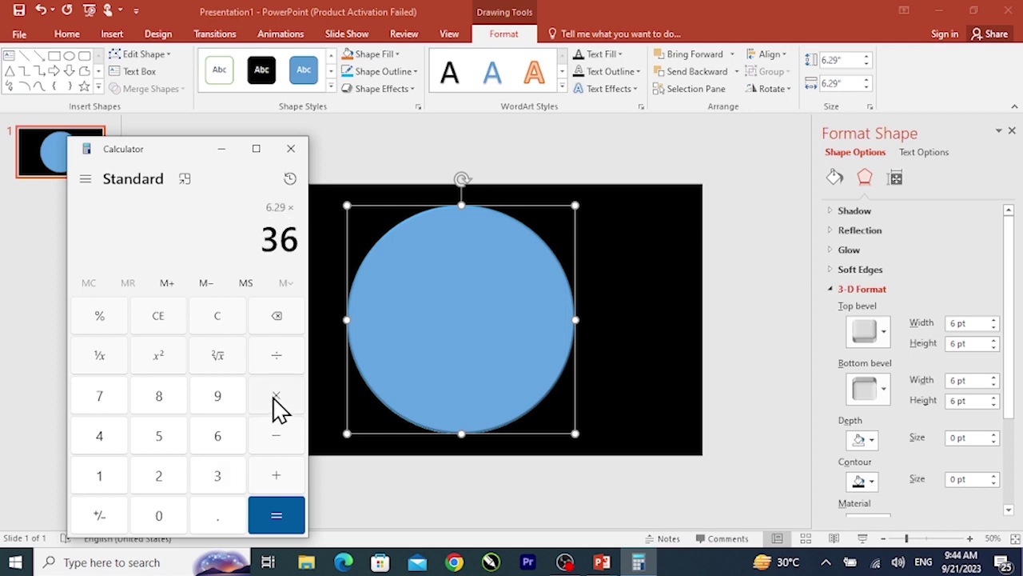
key("Return")
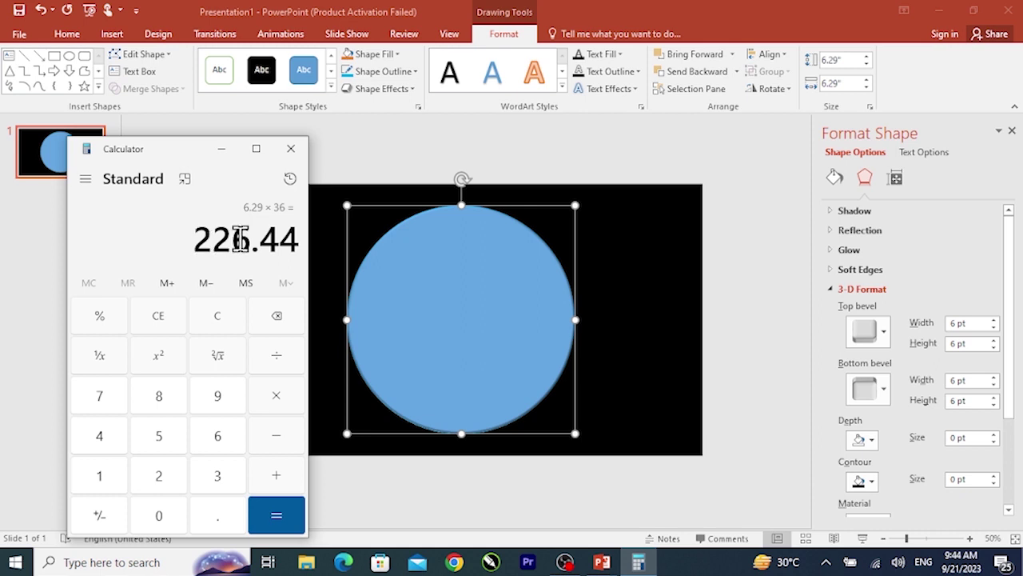
left_click_drag(201, 238, 328, 242)
key("ctrl+c")
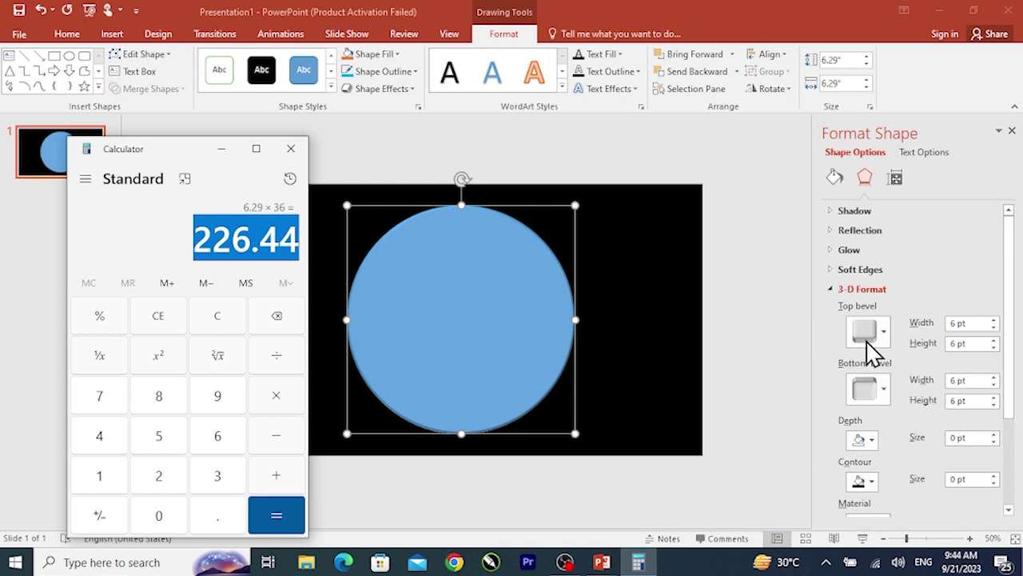
left_click(977, 323)
- Set the top and bottom bevel width and height all to 226.44 pt
left_click_drag(977, 323, 934, 334)
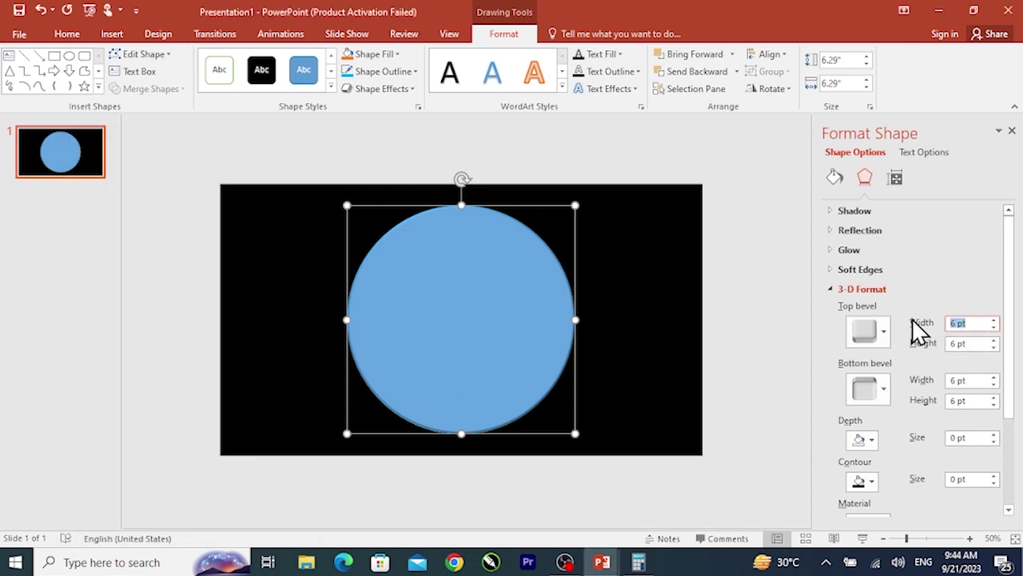
key("ctrl+v")
key("Return")
left_click_drag(977, 343, 933, 342)
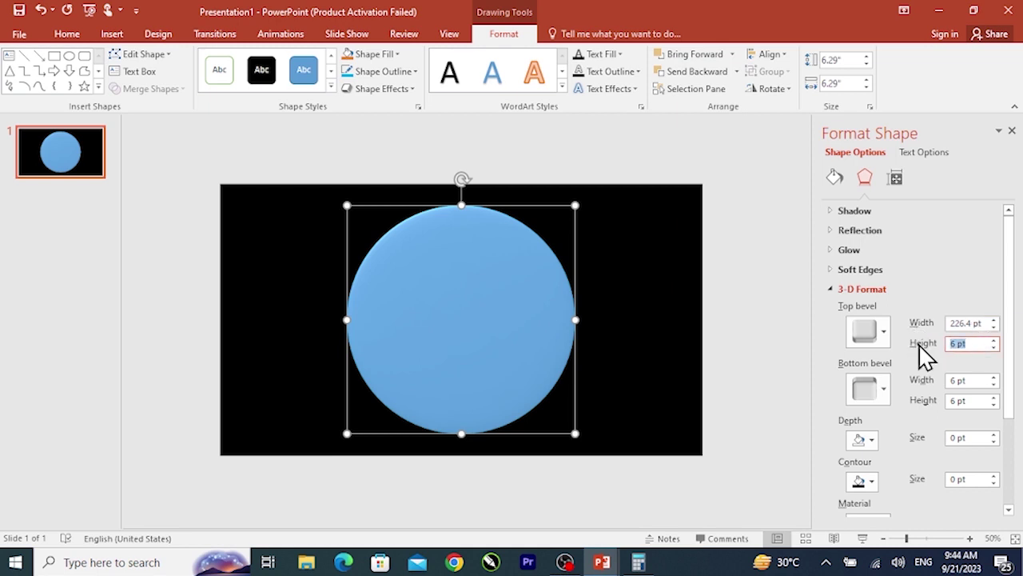
key("ctrl+v")
left_click_drag(979, 380, 921, 380)
key("ctrl+v")
key("Return")
left_click_drag(971, 400, 917, 400)
key("ctrl+v")
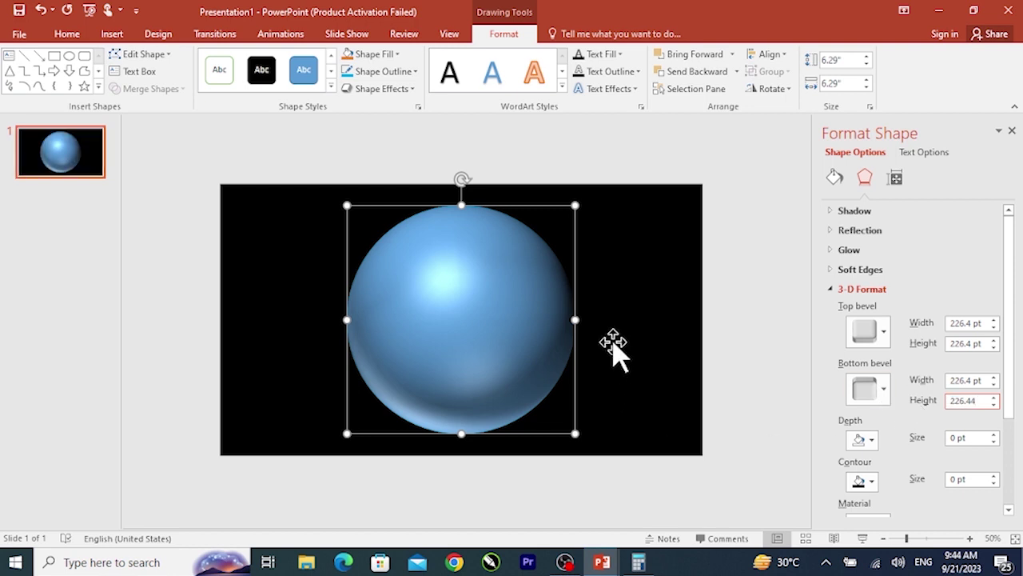
left_click(613, 342)
- Give the sphere the Translucent Clear material and add a blank second slide after slide 1
left_click(479, 319)
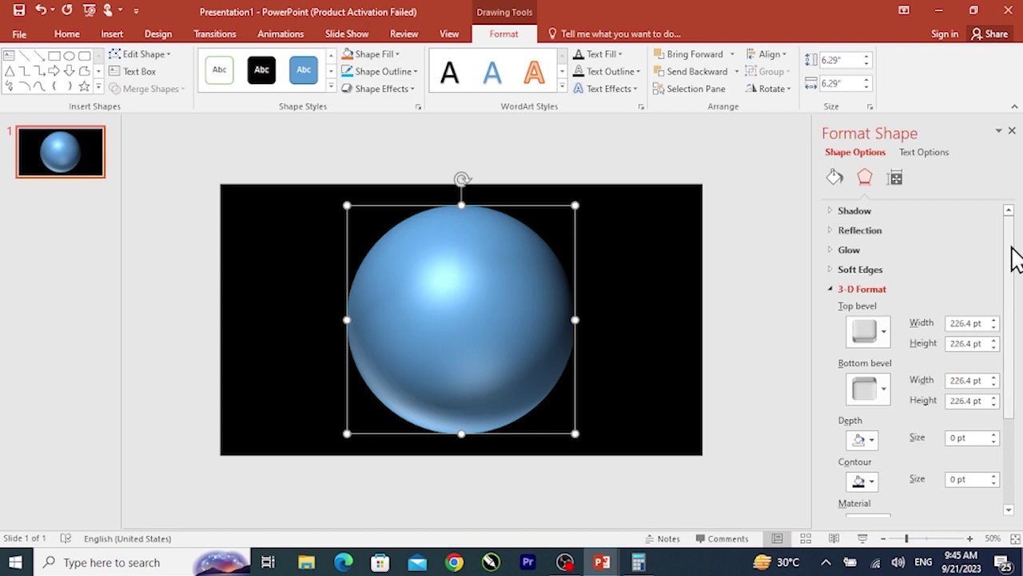
left_click_drag(1016, 258, 1015, 356)
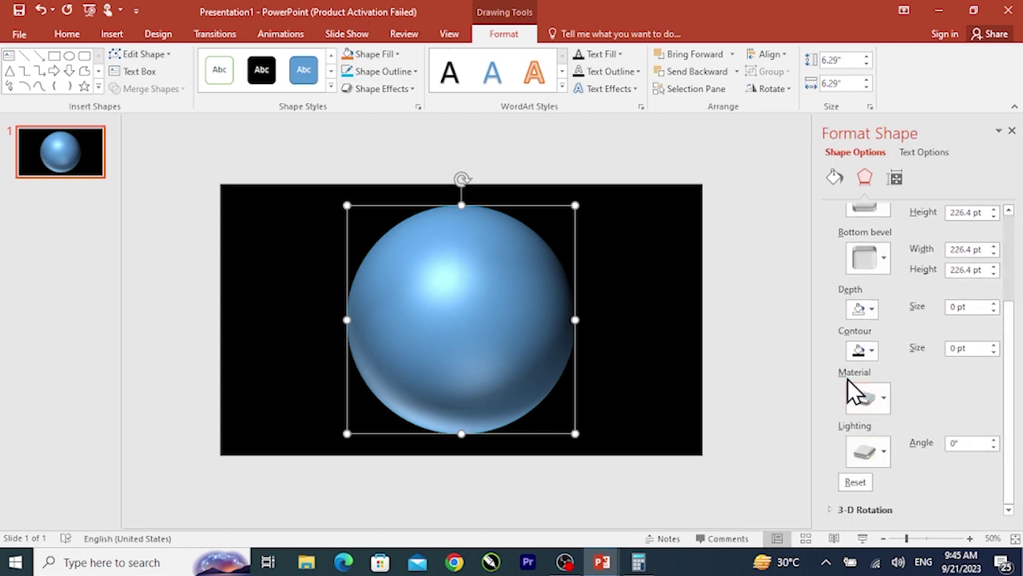
left_click(883, 400)
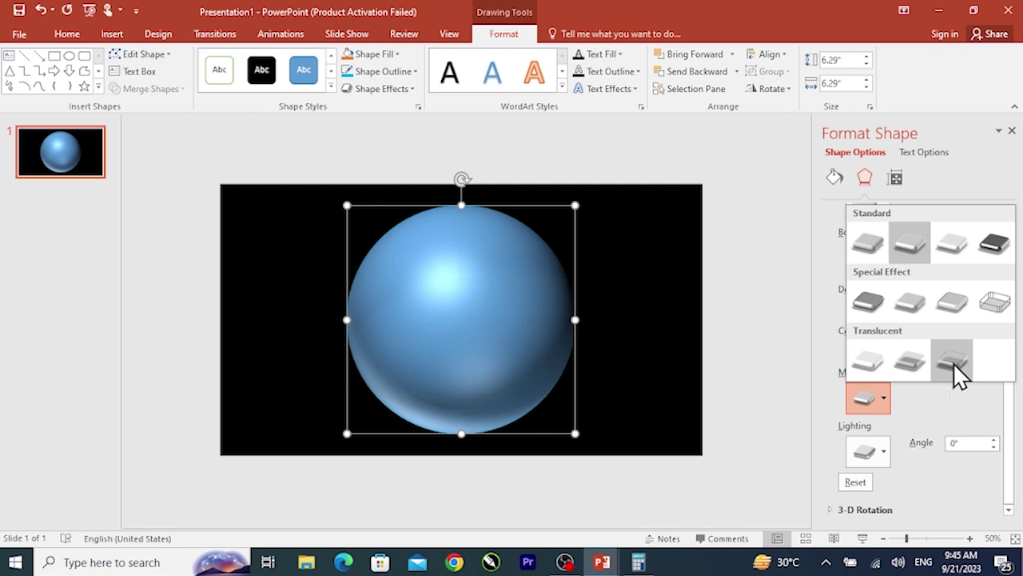
left_click(953, 362)
left_click(755, 324)
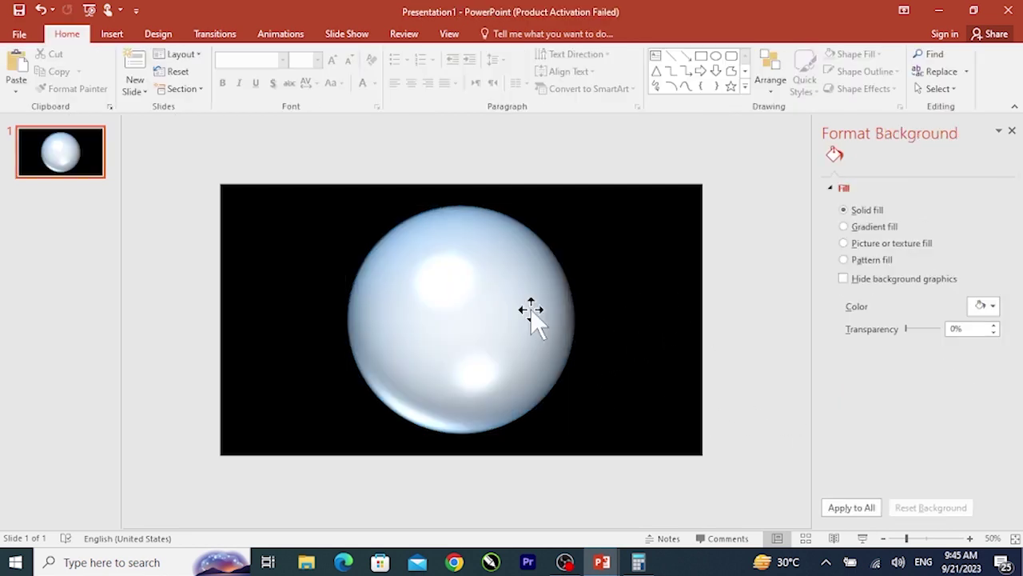
left_click(94, 164)
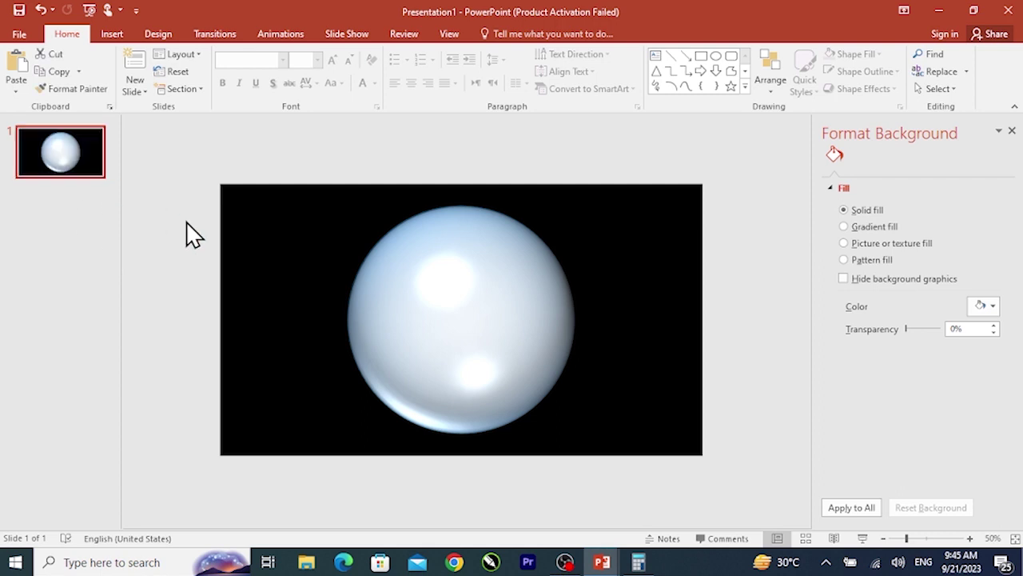
key("Return")
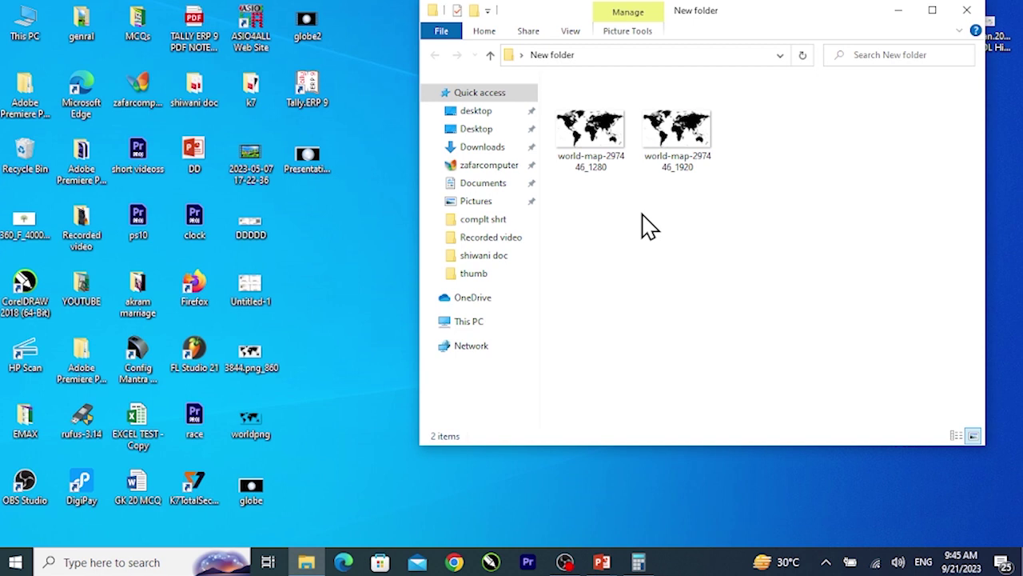
- Drag world-map-297446_1920 from the New folder window onto slide 2
left_click(686, 150)
left_click_drag(692, 142, 601, 568)
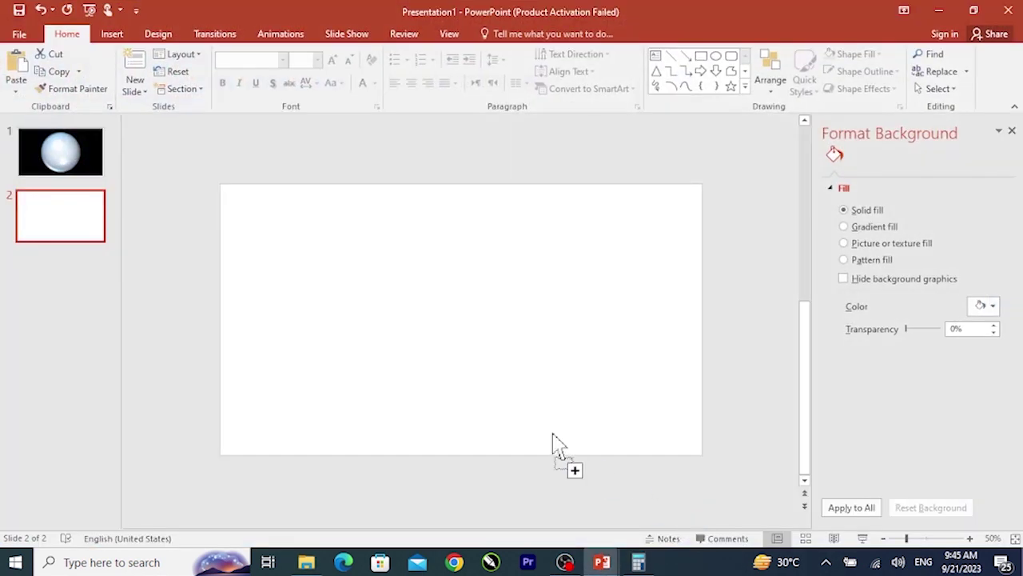
left_click_drag(605, 568, 461, 324)
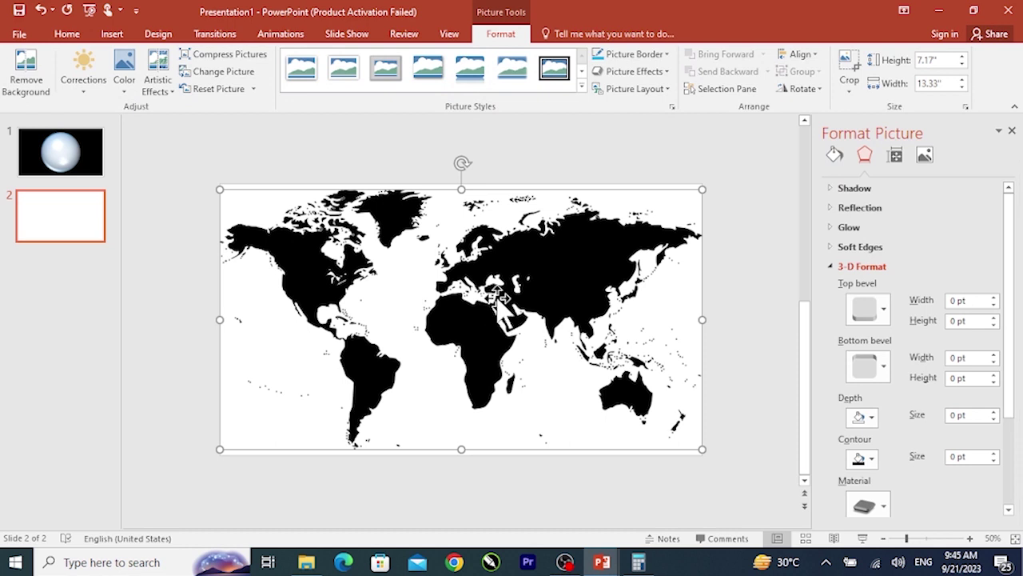
- Stretch the world map and move it just past the slide's right edge, then undo the last change
left_click(896, 538)
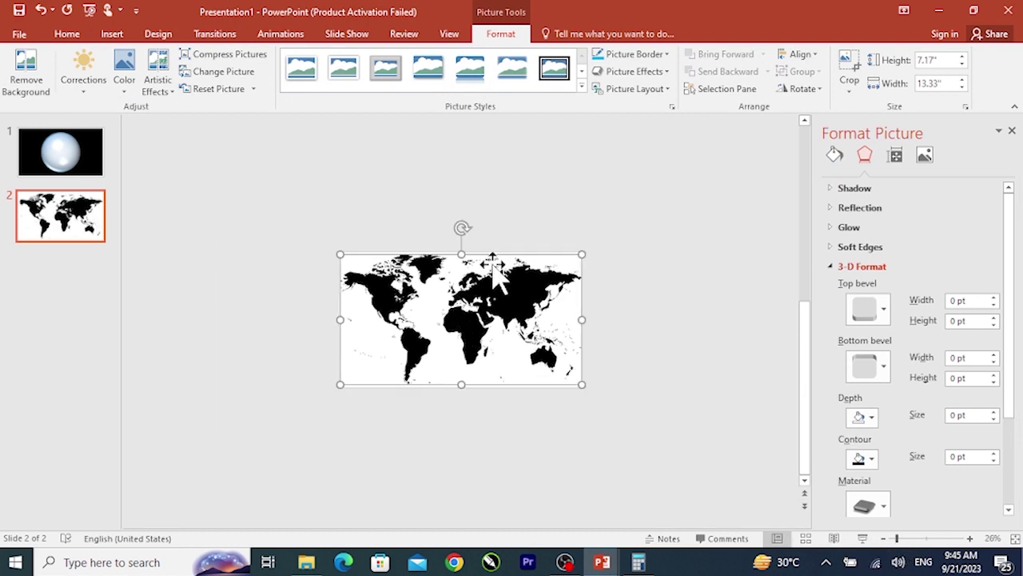
left_click_drag(459, 255, 460, 252)
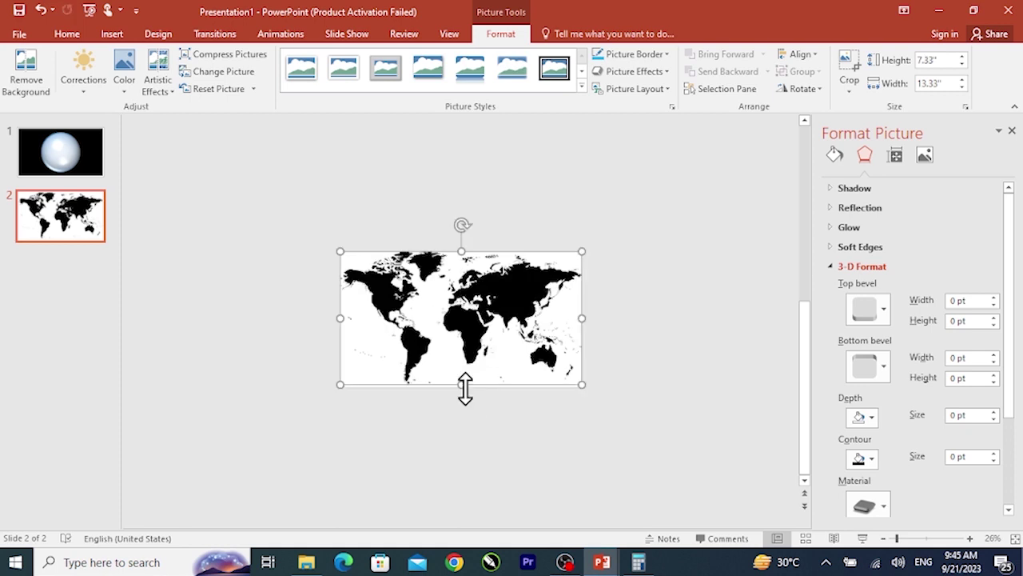
left_click_drag(460, 387, 714, 329)
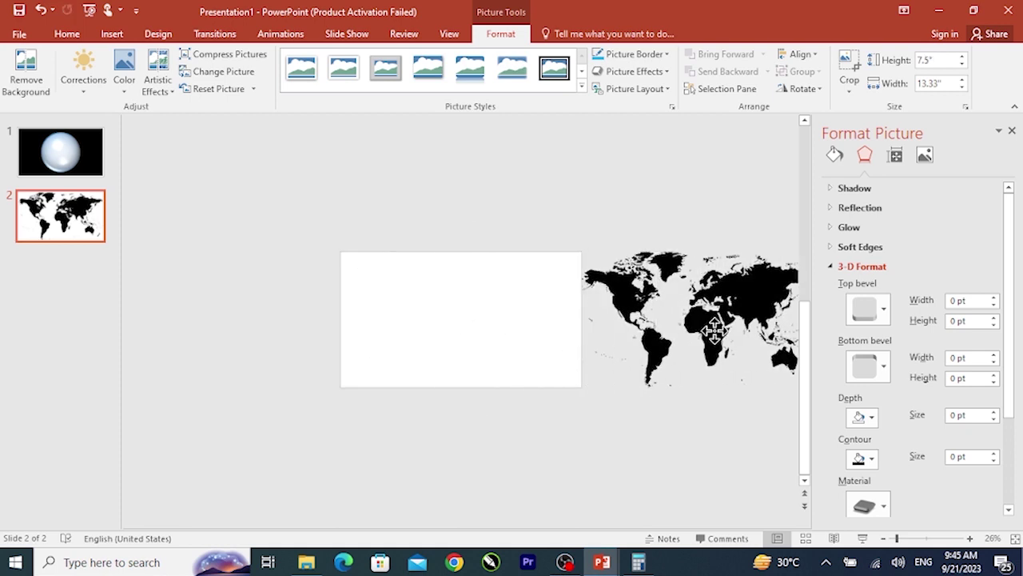
left_click_drag(714, 329, 715, 331)
left_click(620, 467)
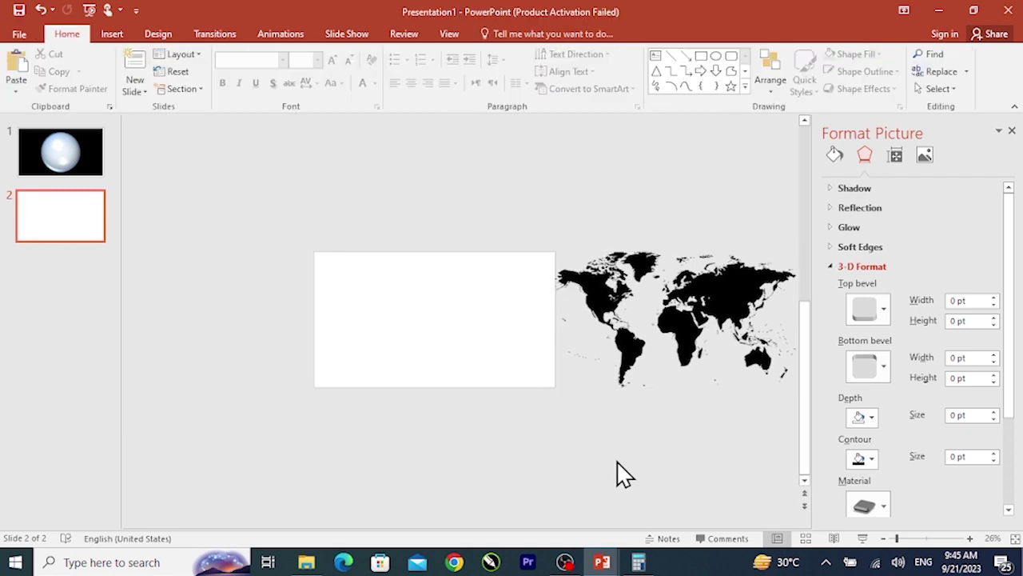
left_click(684, 315)
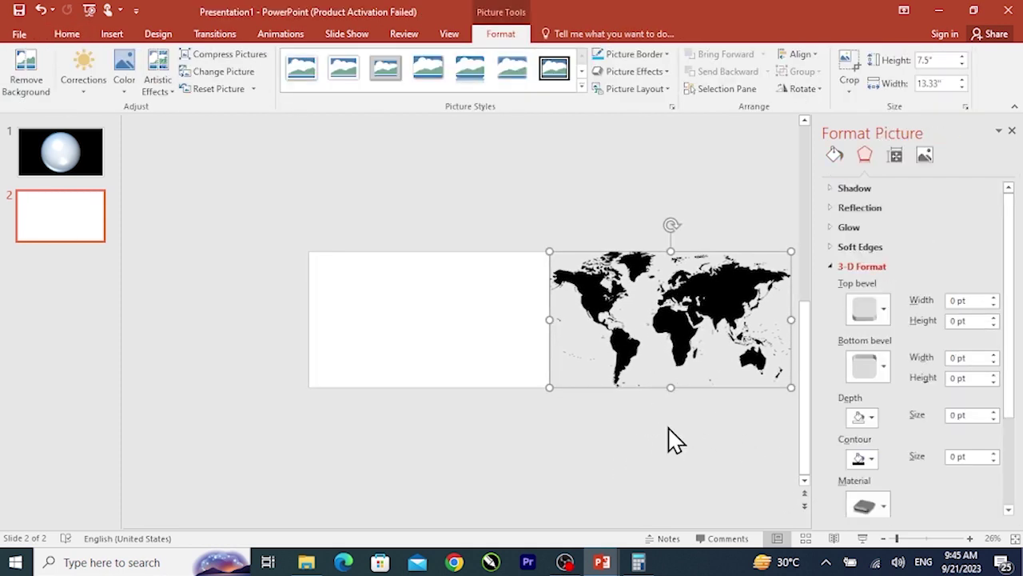
key("ctrl+z")
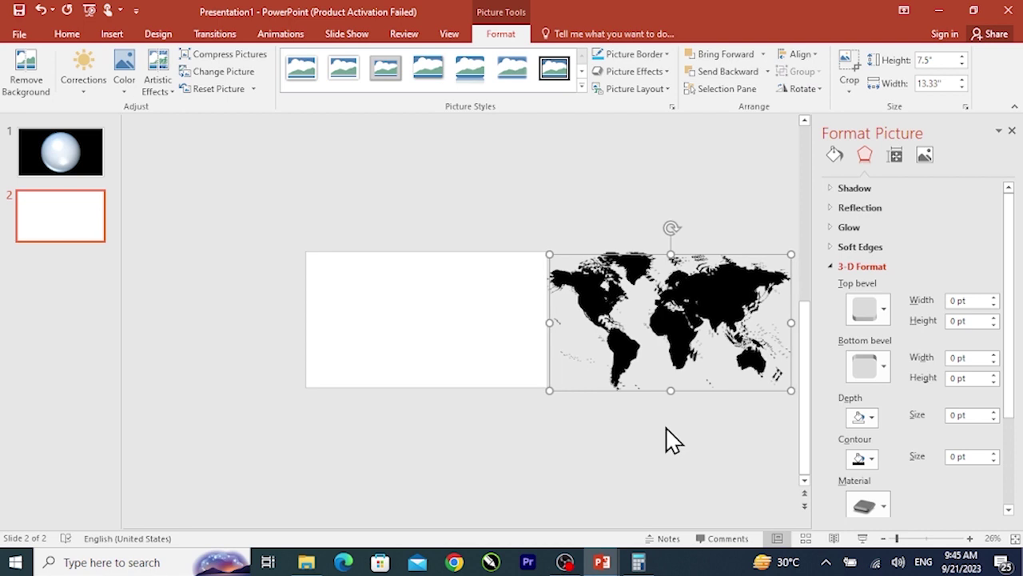
- Reselect the world map and align it right and middle on the slide
left_click(494, 199)
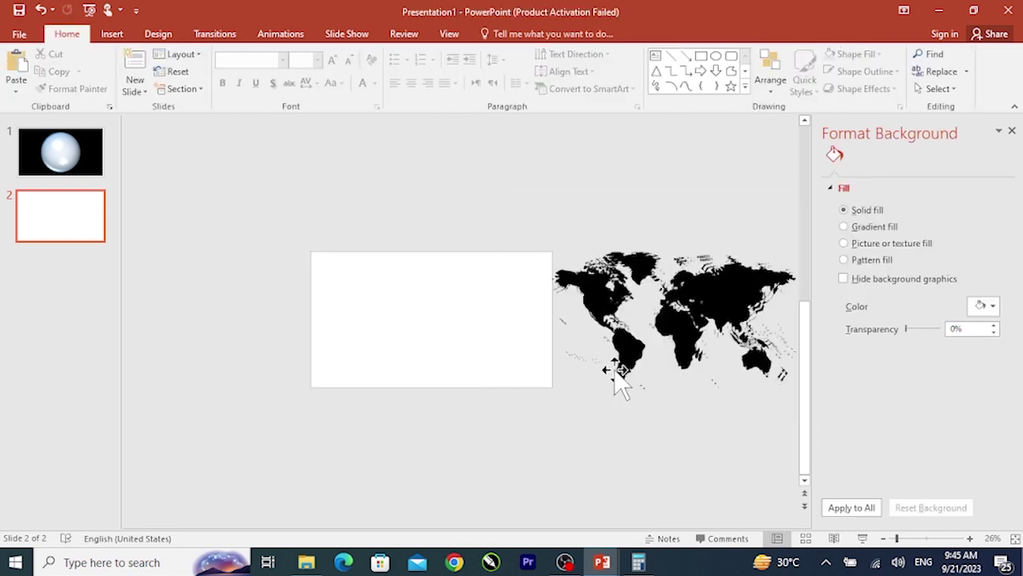
left_click_drag(495, 200, 798, 465)
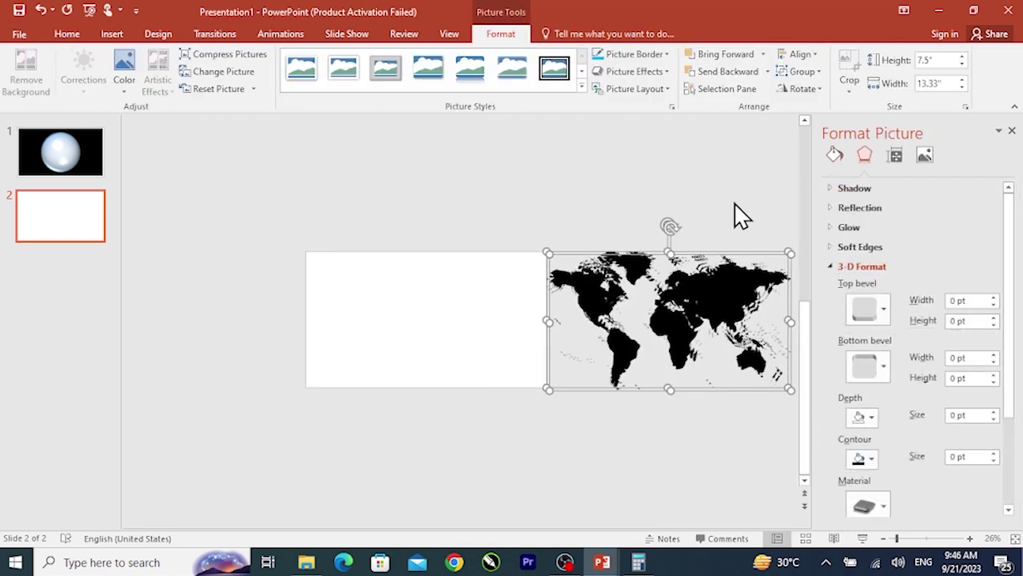
left_click(819, 54)
left_click(823, 109)
left_click(810, 55)
left_click(832, 149)
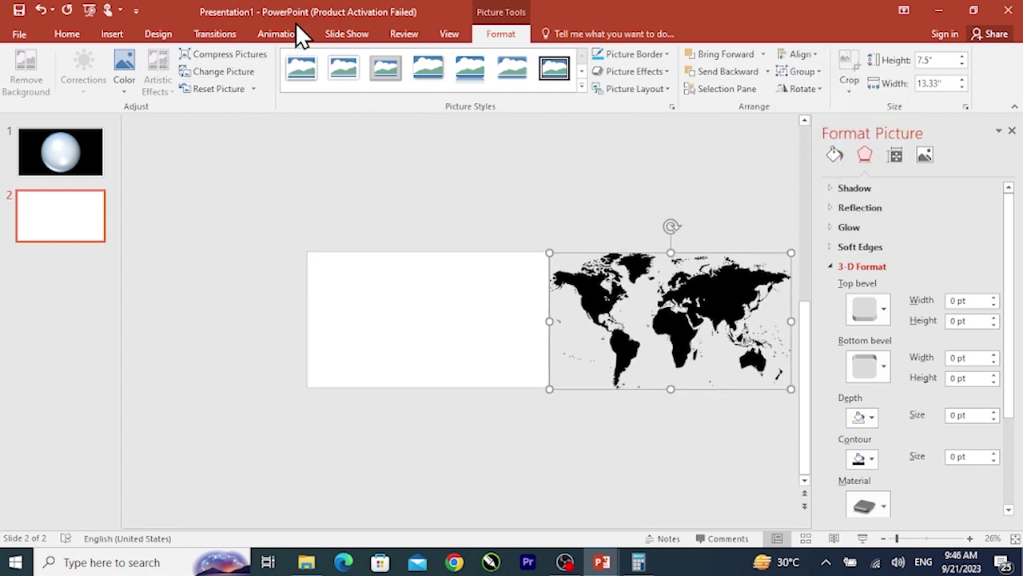
left_click(280, 36)
- Apply the Fly Out exit effect to the world map, with direction To Left
left_click(545, 91)
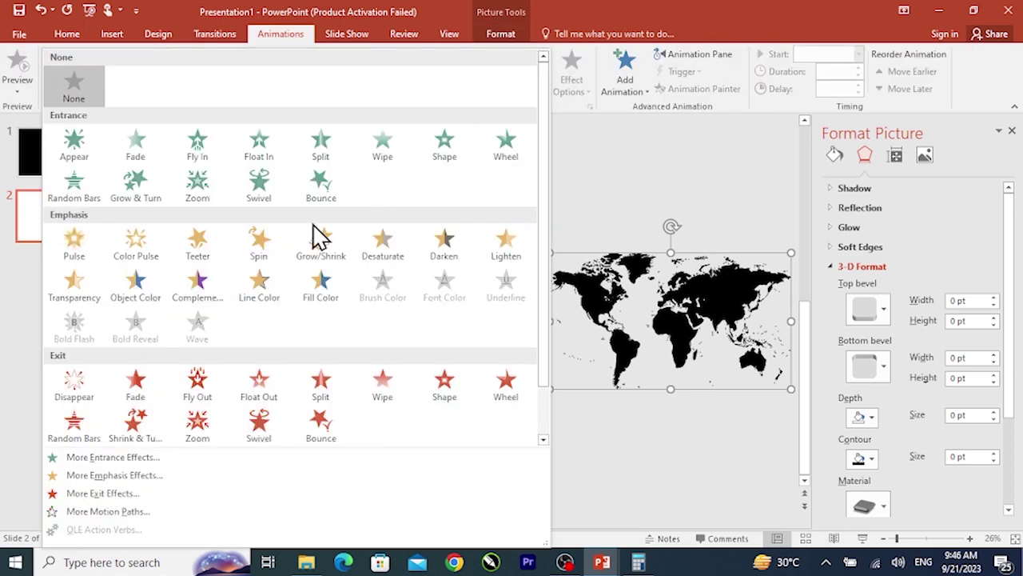
left_click_drag(546, 243, 548, 366)
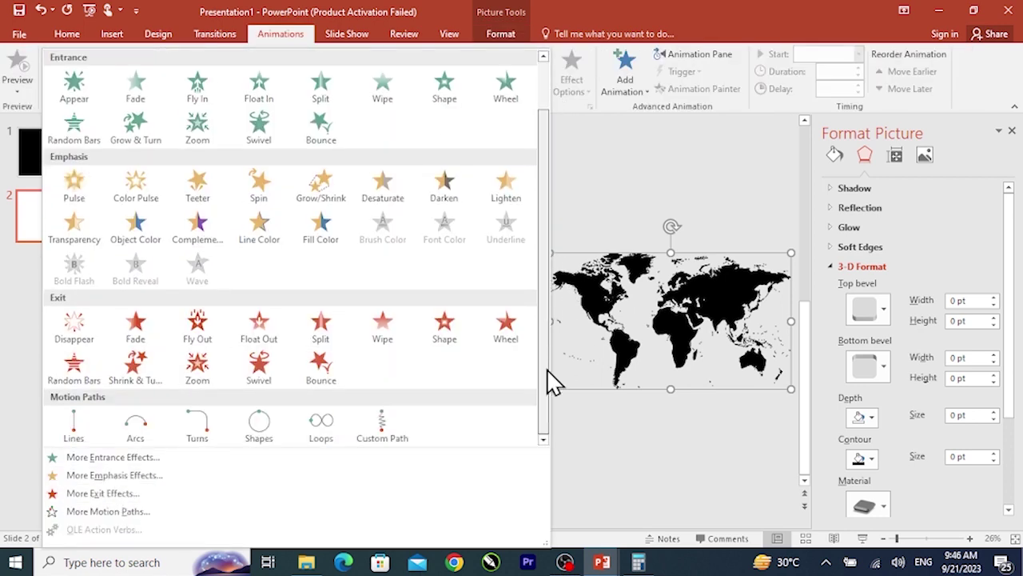
left_click(201, 339)
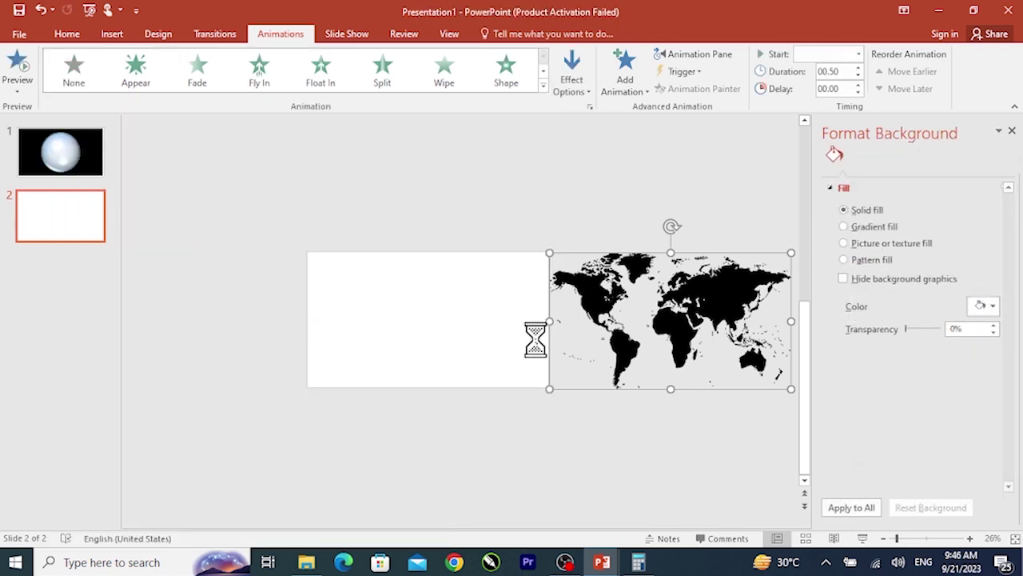
left_click(575, 94)
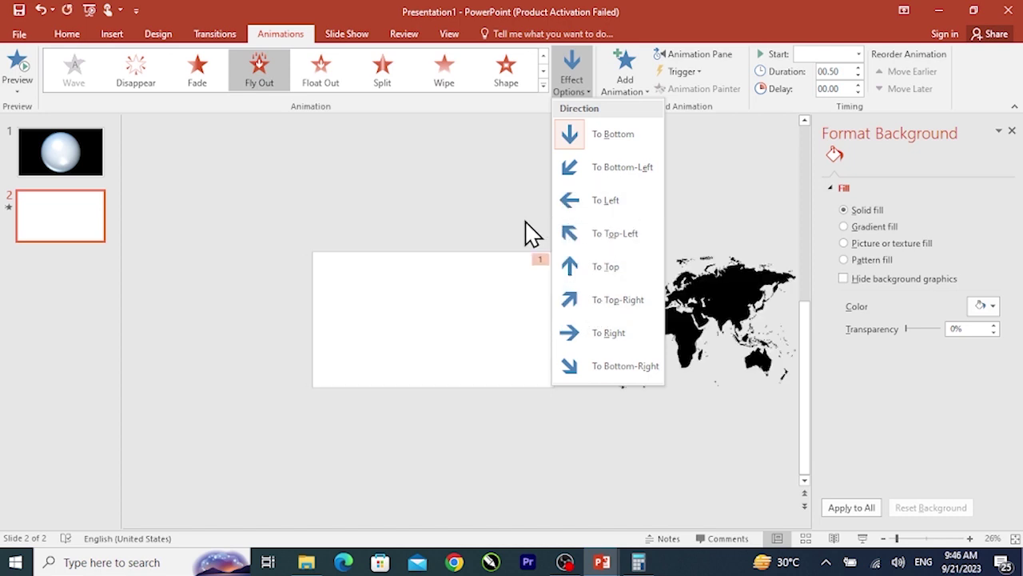
left_click(610, 201)
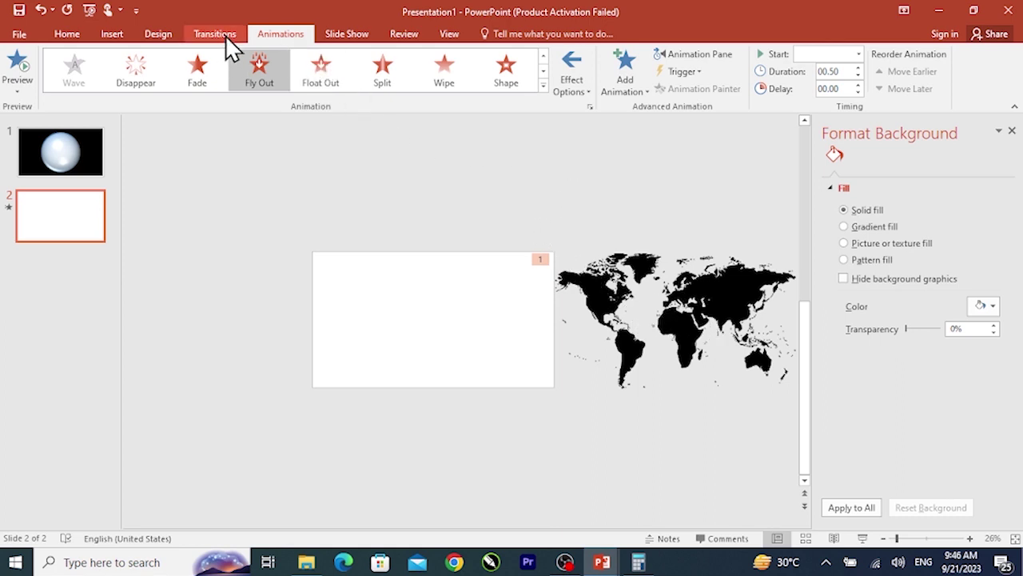
- Set the map animations to start With Previous, with 8-second duration and 4-second delay
left_click(700, 55)
left_click(859, 54)
left_click(860, 55)
left_click(860, 55)
left_click(839, 87)
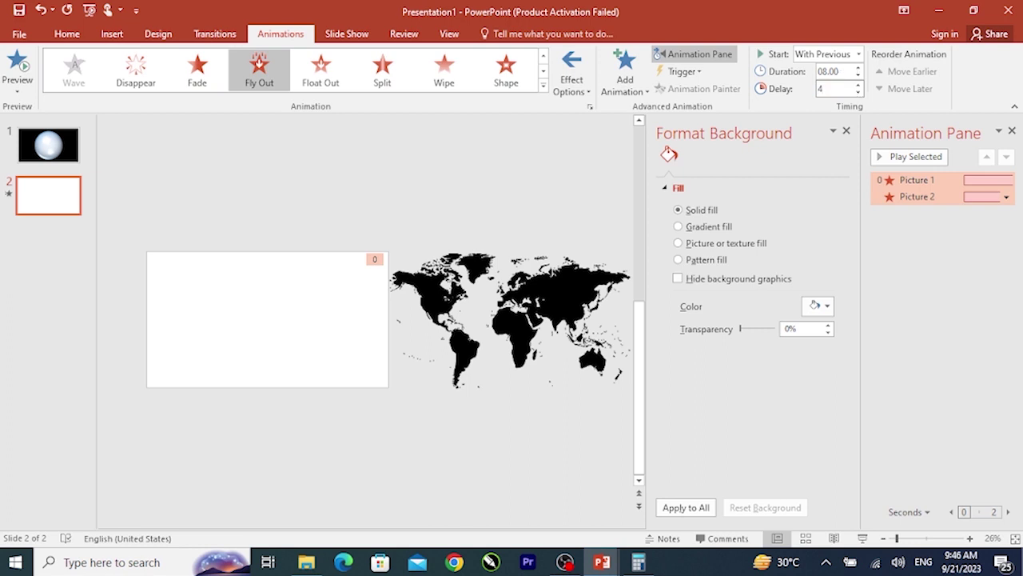
left_click(987, 297)
left_click_drag(911, 182, 922, 193)
- Make the Picture 2 animation repeat Until End of Slide
left_click(1007, 198)
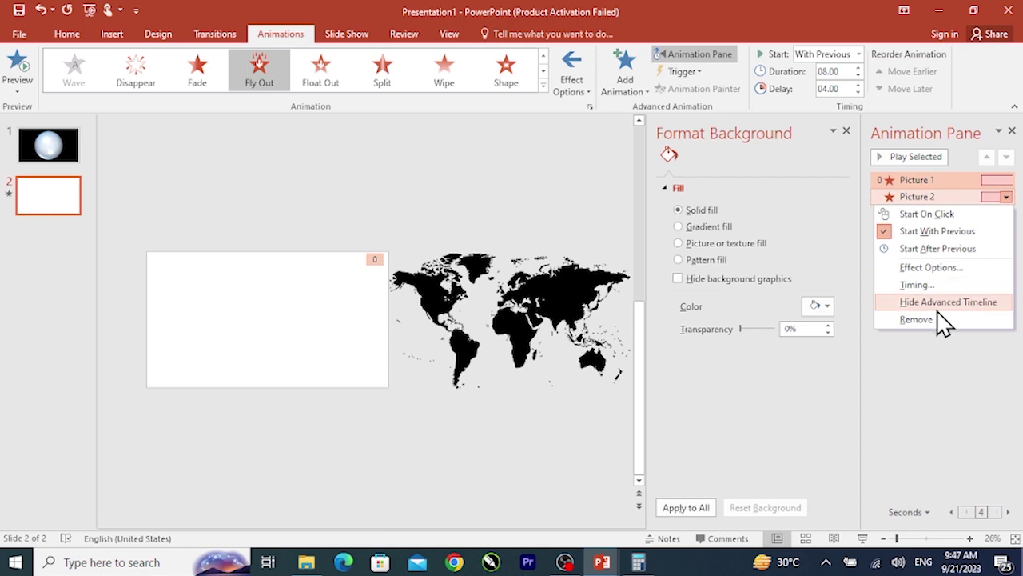
left_click(928, 286)
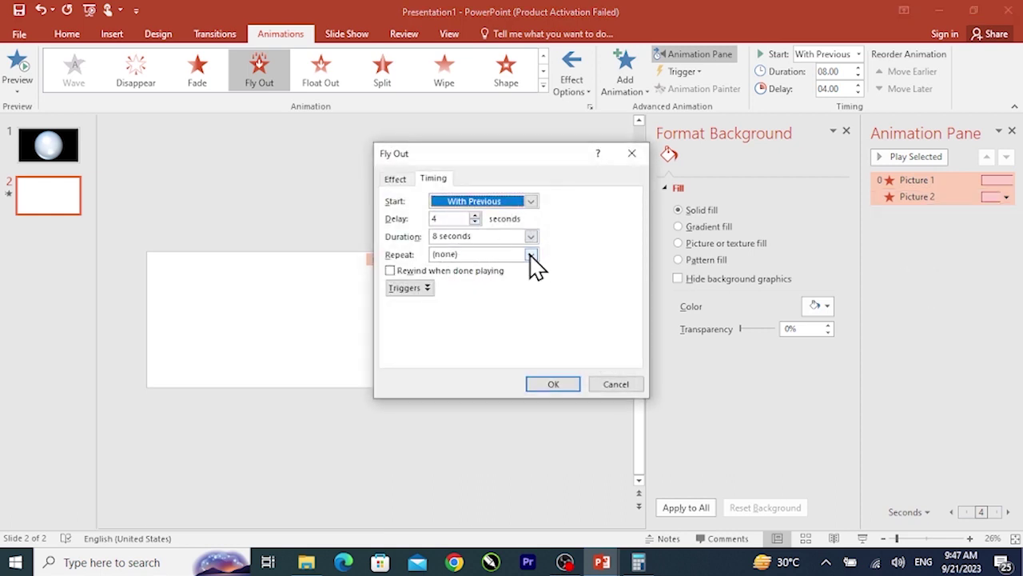
left_click(530, 254)
left_click(446, 338)
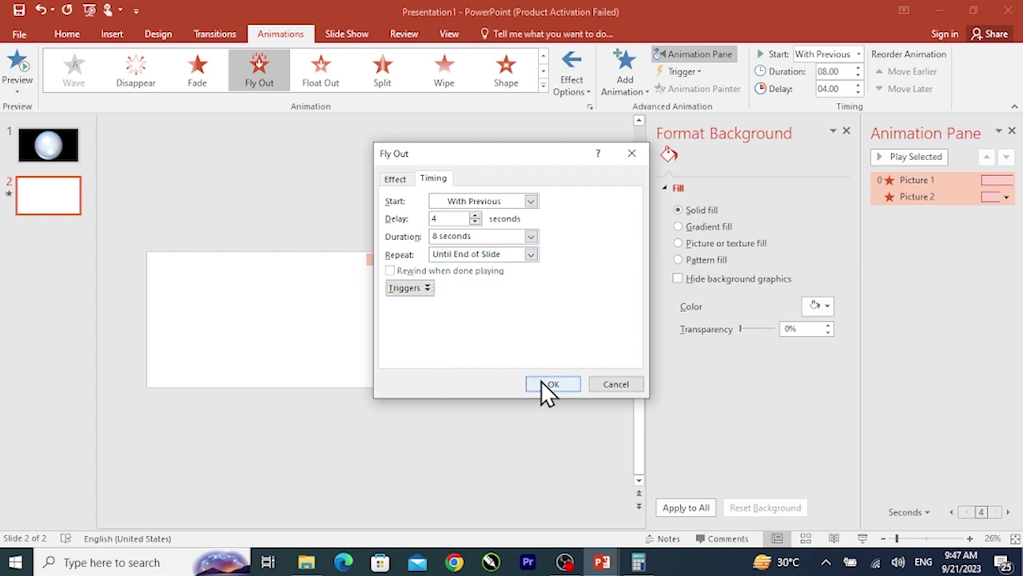
left_click(549, 386)
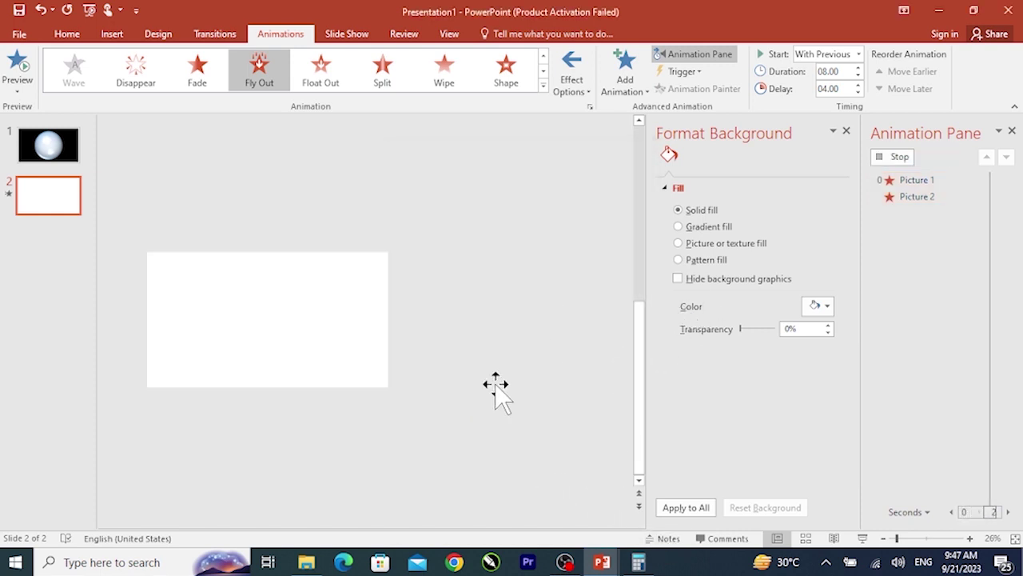
- Close Format Background, duplicate both map pictures, and move the copy to the left side
left_click(846, 131)
left_click_drag(578, 200, 845, 436)
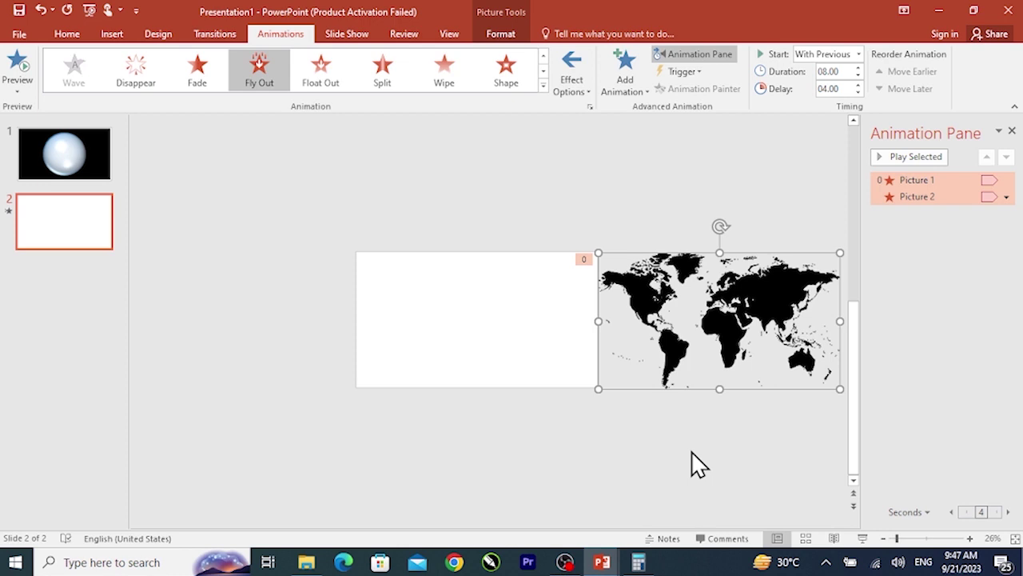
key("ctrl+d")
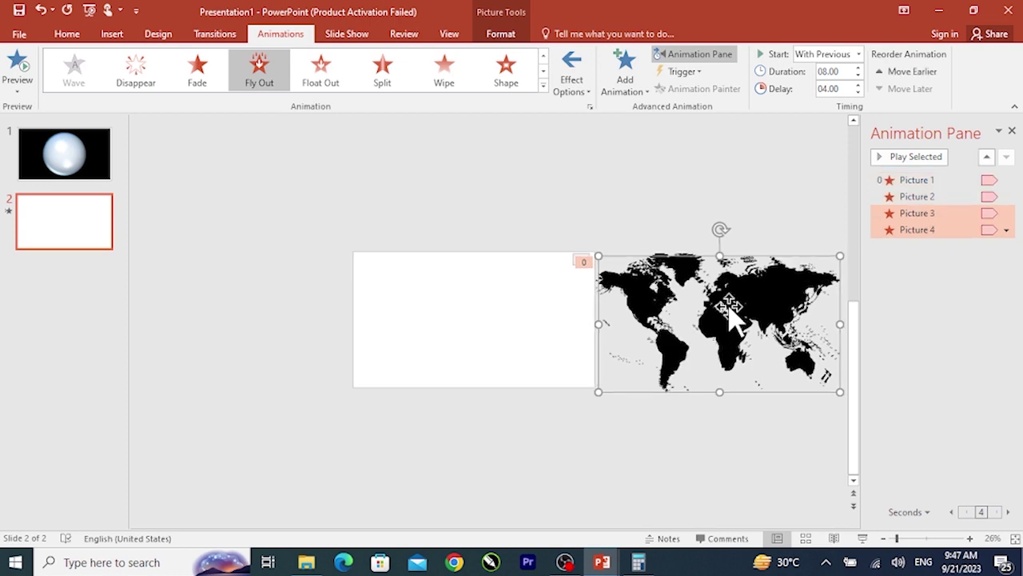
left_click_drag(729, 306, 245, 256)
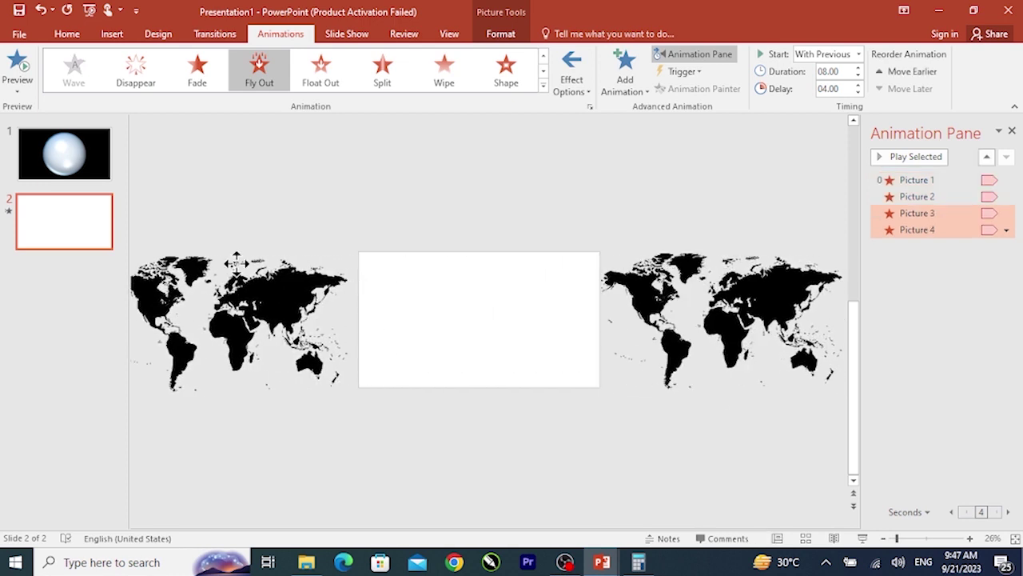
- Nudge the left-hand map copy into line with the original map
left_click_drag(255, 282, 256, 275)
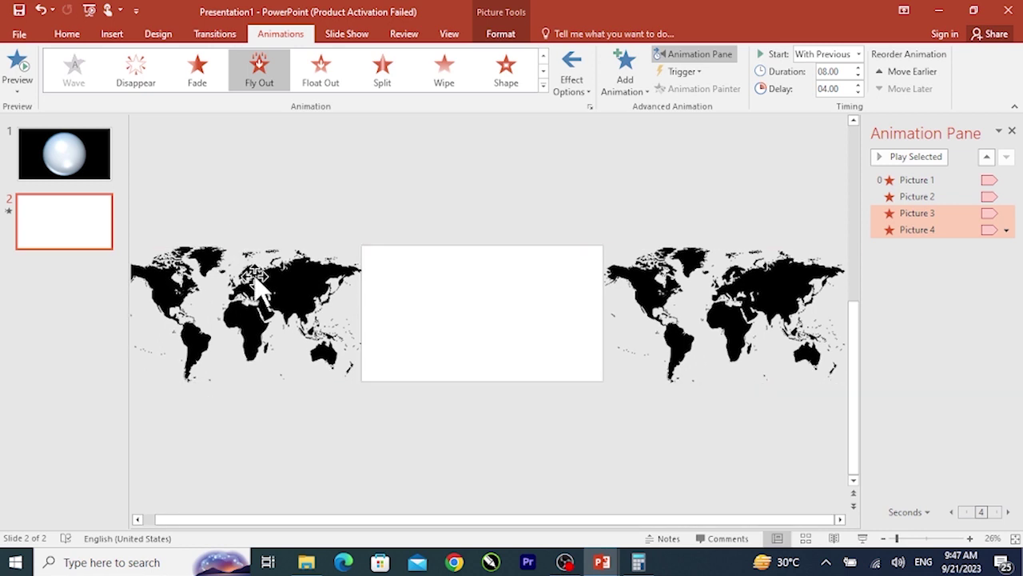
left_click(256, 276)
left_click_drag(946, 212, 946, 216)
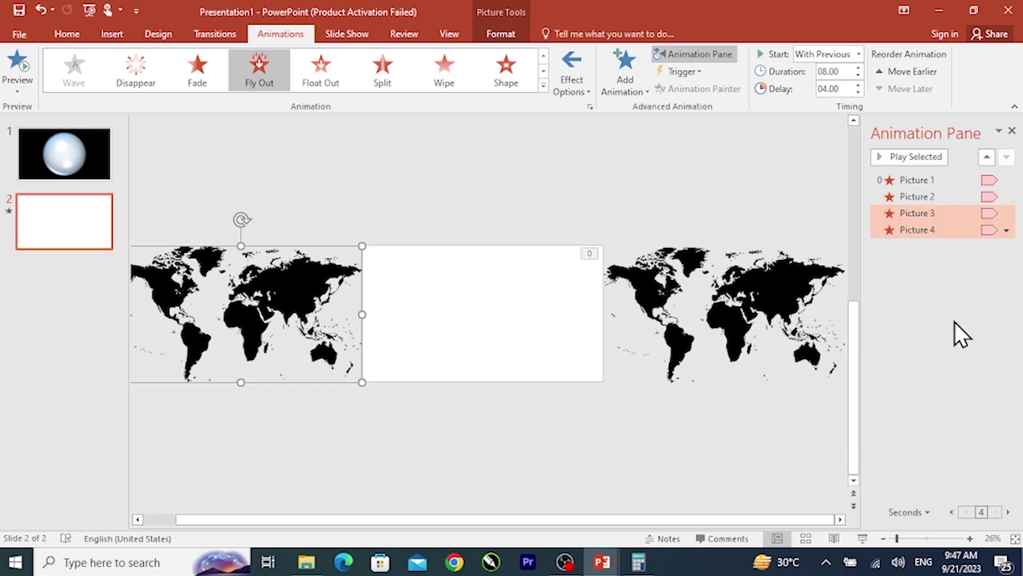
left_click(959, 332)
- Set the Picture 3 and Picture 4 Fly Out animations to exit To Right
left_click(935, 213)
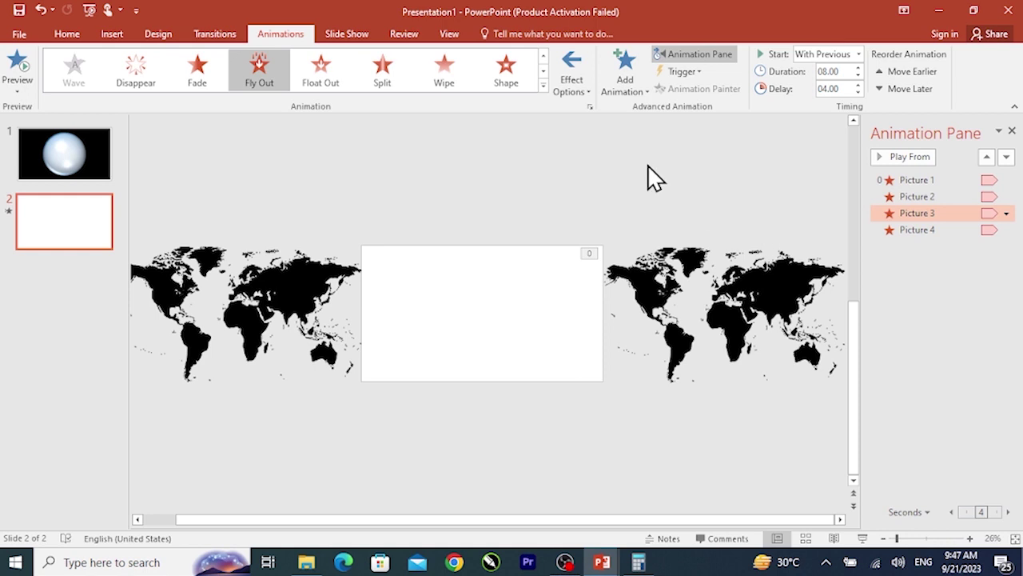
left_click(574, 88)
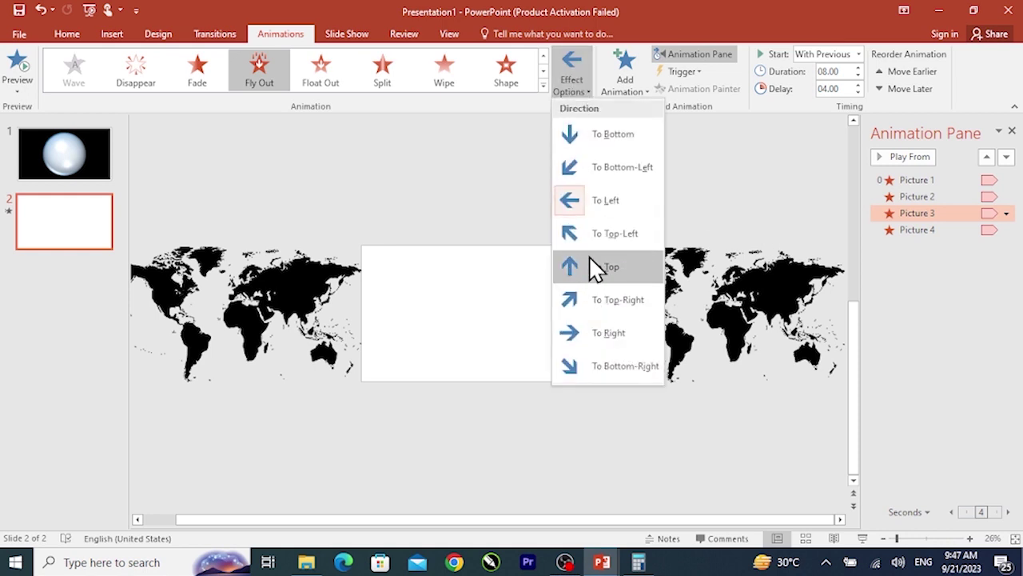
left_click(599, 332)
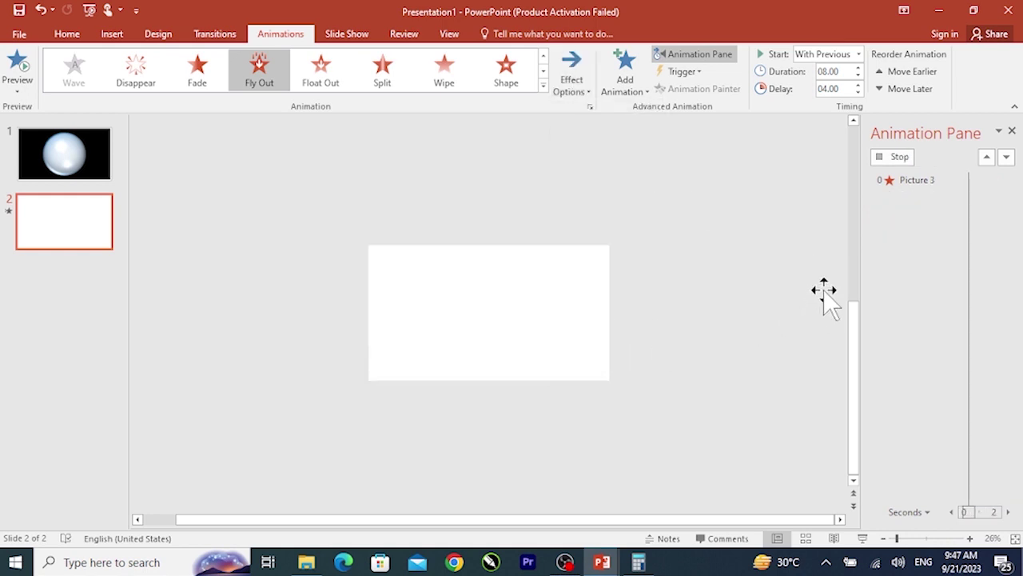
left_click(913, 230)
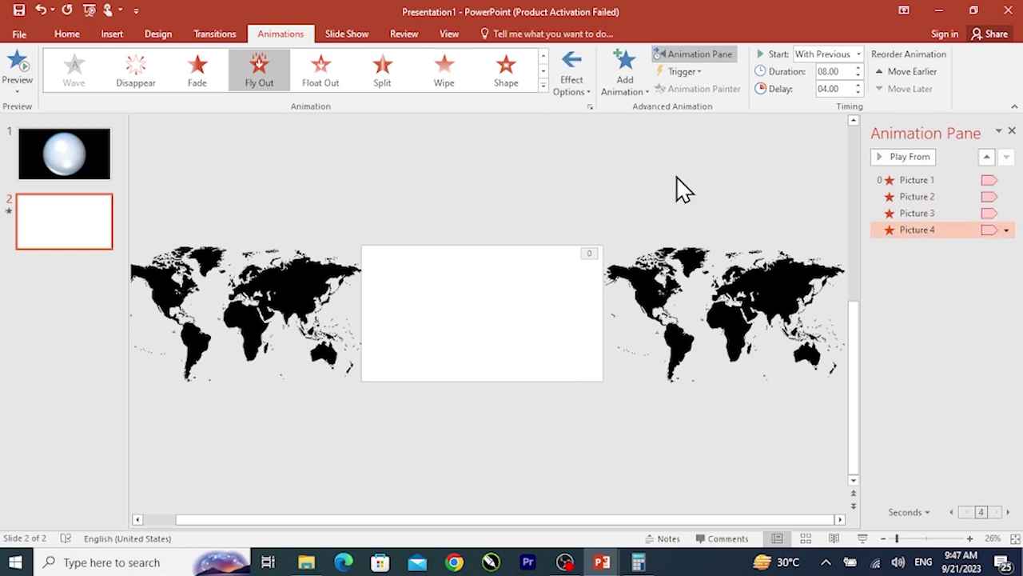
left_click(577, 88)
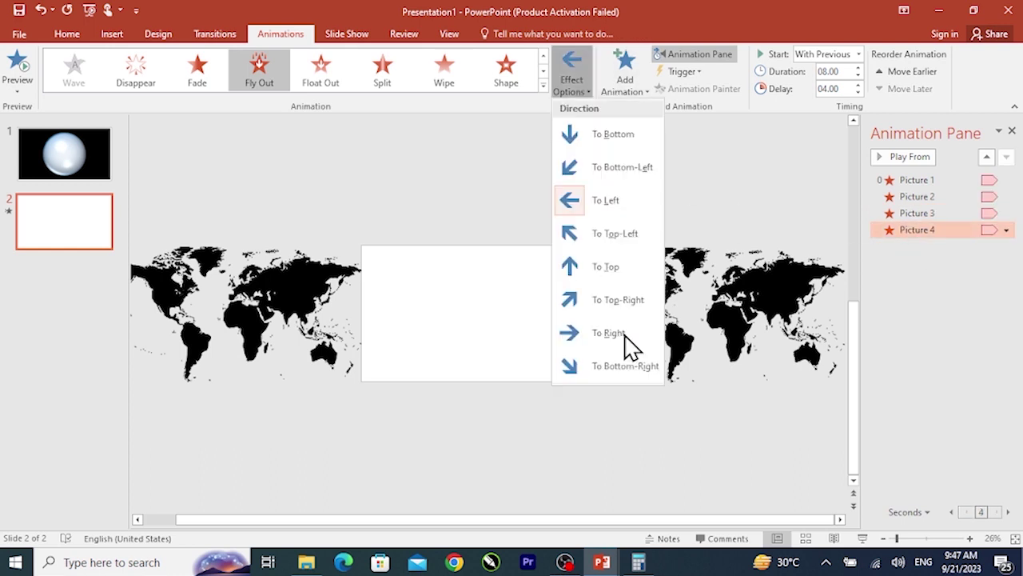
left_click(601, 334)
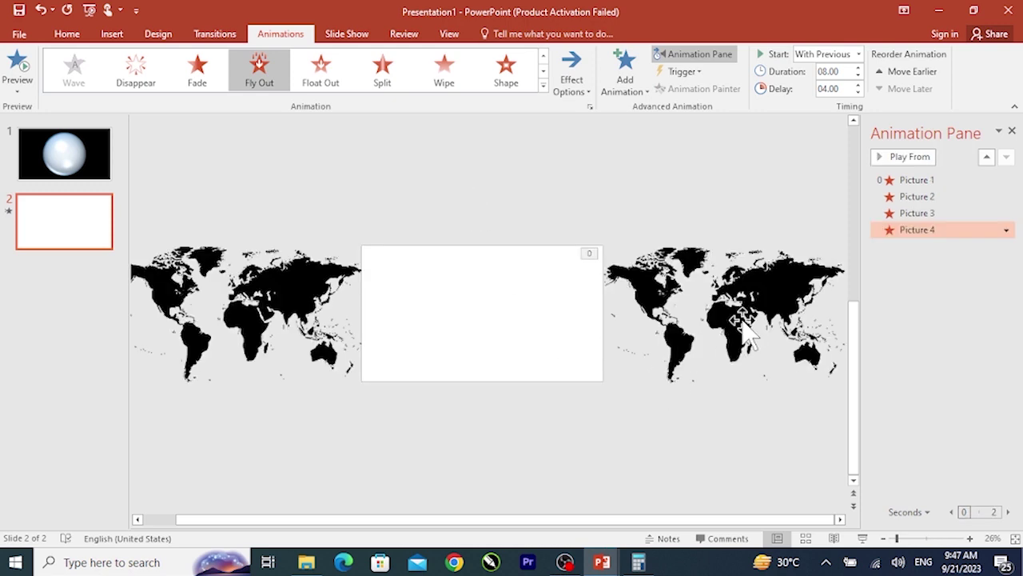
left_click(751, 298)
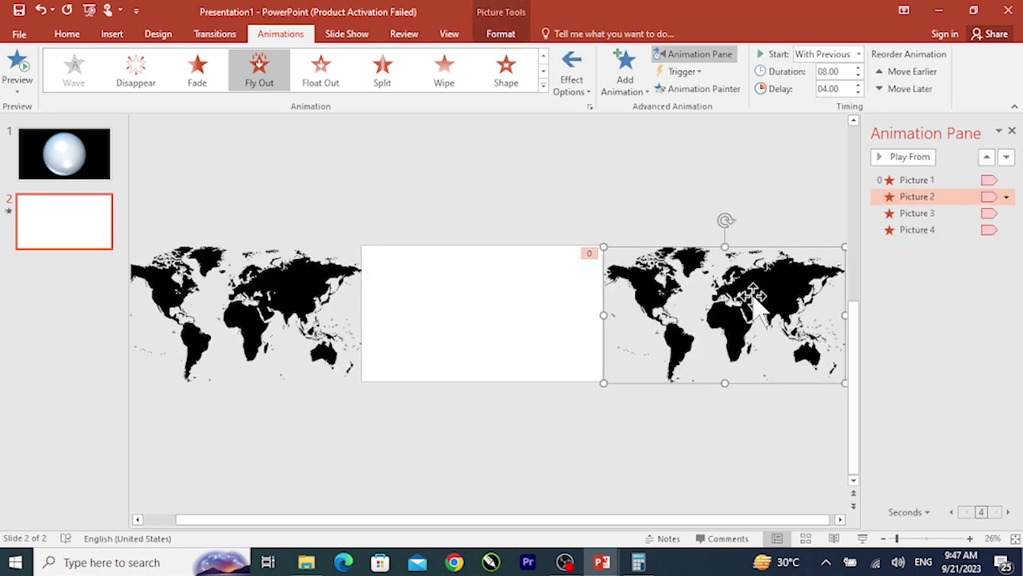
- Recolor the right-hand map Washout, shift it down, and recolor the map behind Gray-25%
left_click(500, 35)
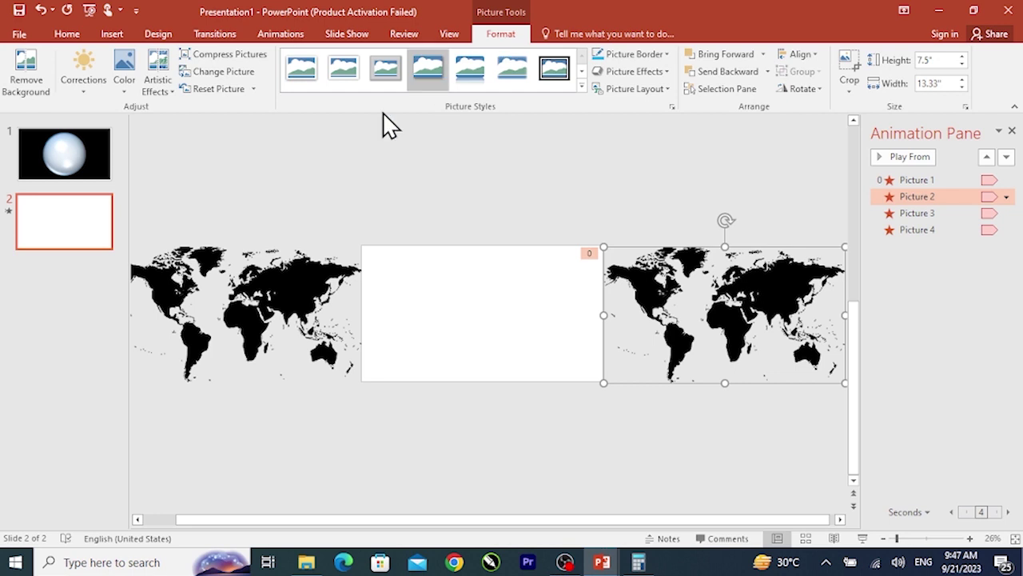
left_click(124, 80)
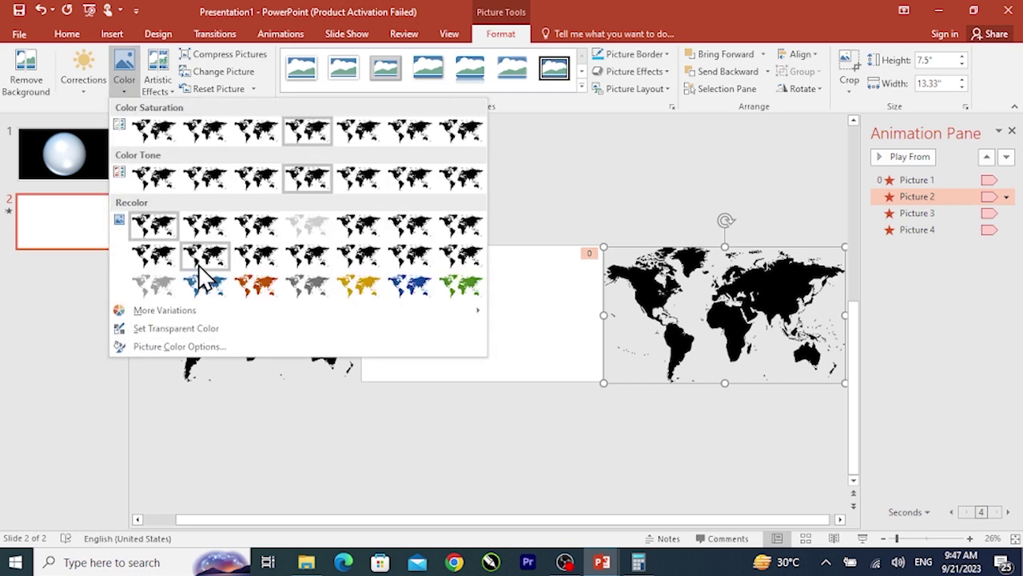
left_click(311, 227)
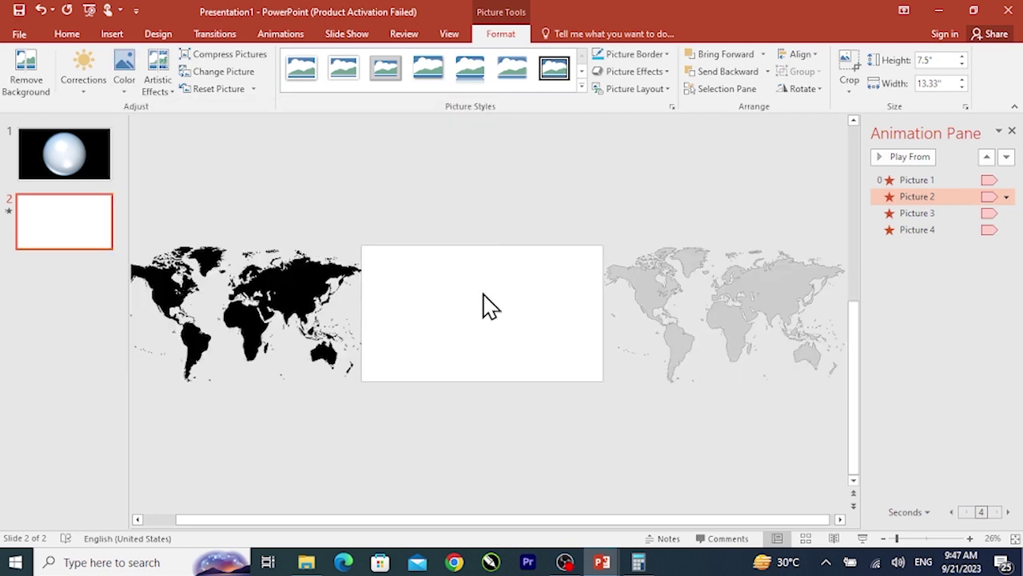
left_click_drag(767, 288, 779, 279)
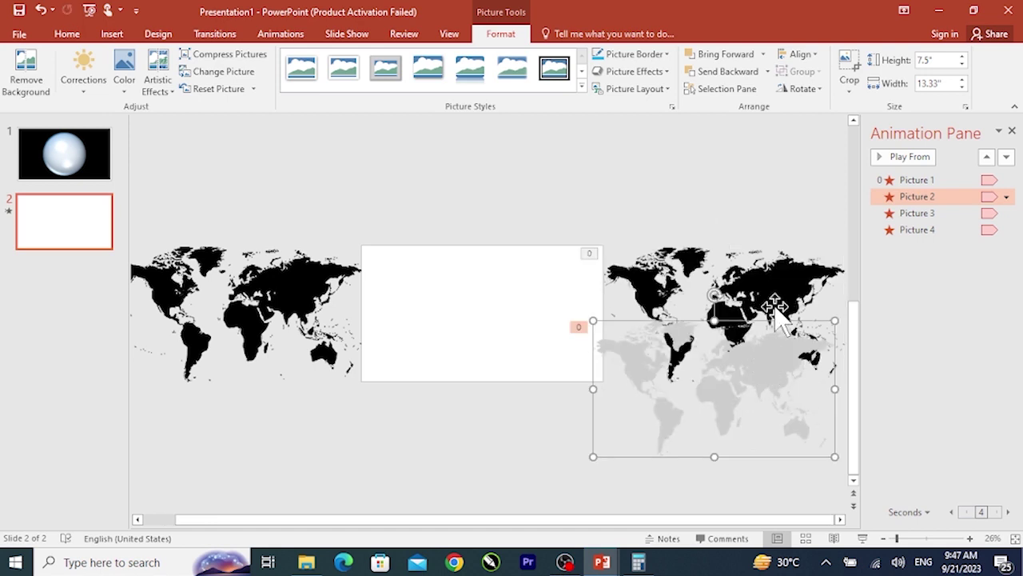
left_click(124, 84)
left_click(154, 286)
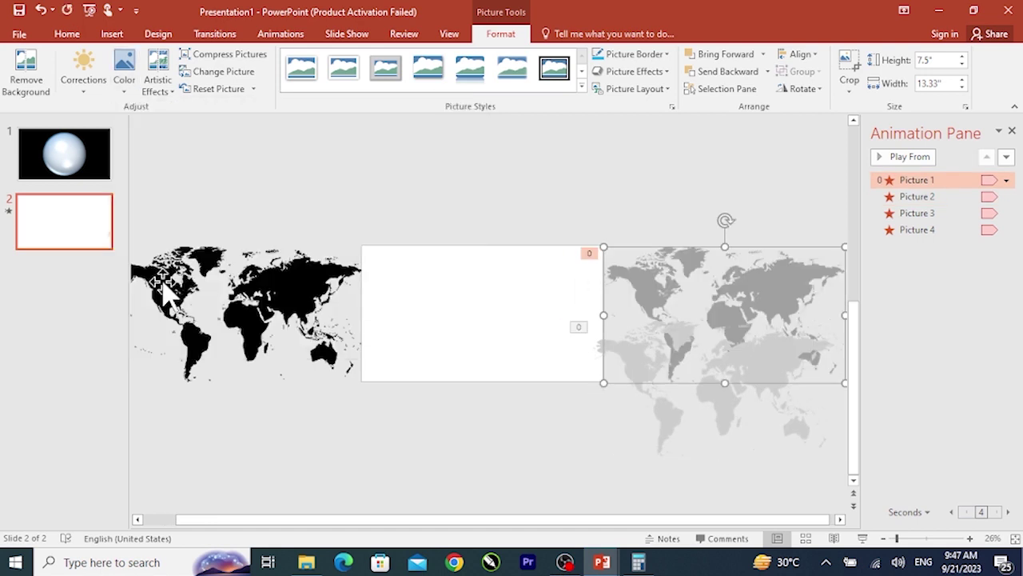
left_click_drag(562, 172, 847, 495)
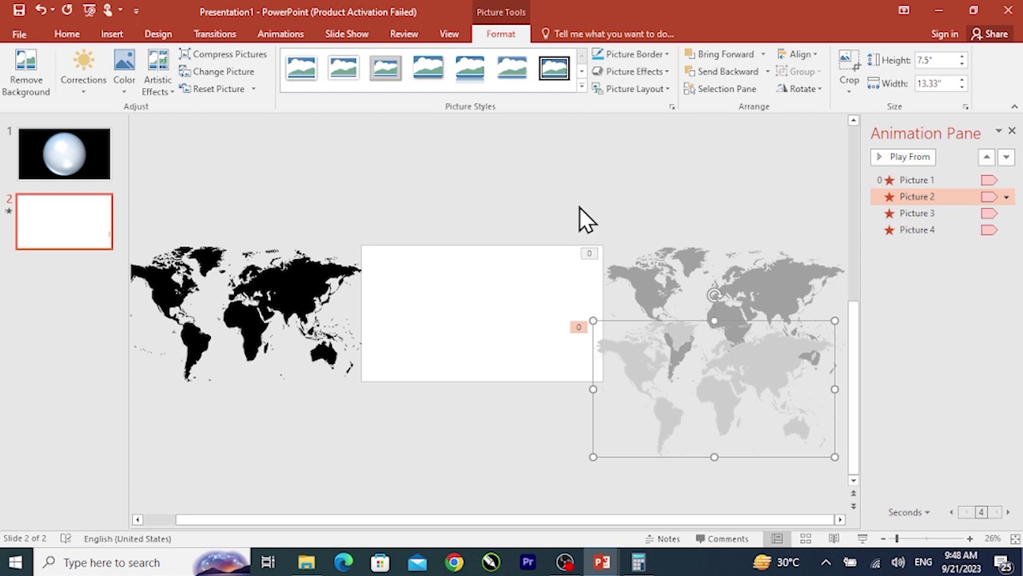
- Align the two grey maps center and middle, then move them level with the black map
left_click(543, 196)
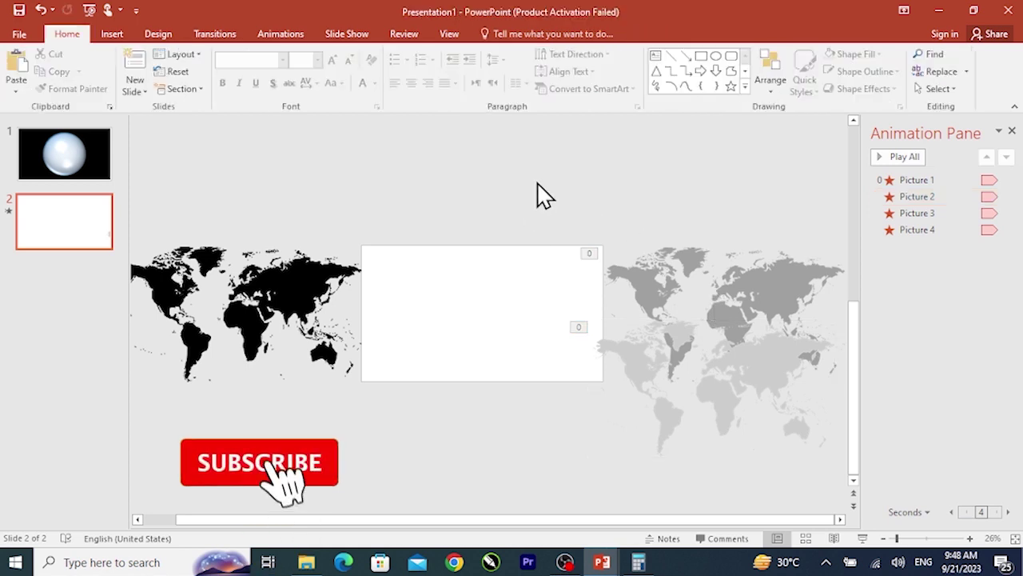
left_click_drag(537, 183, 849, 446)
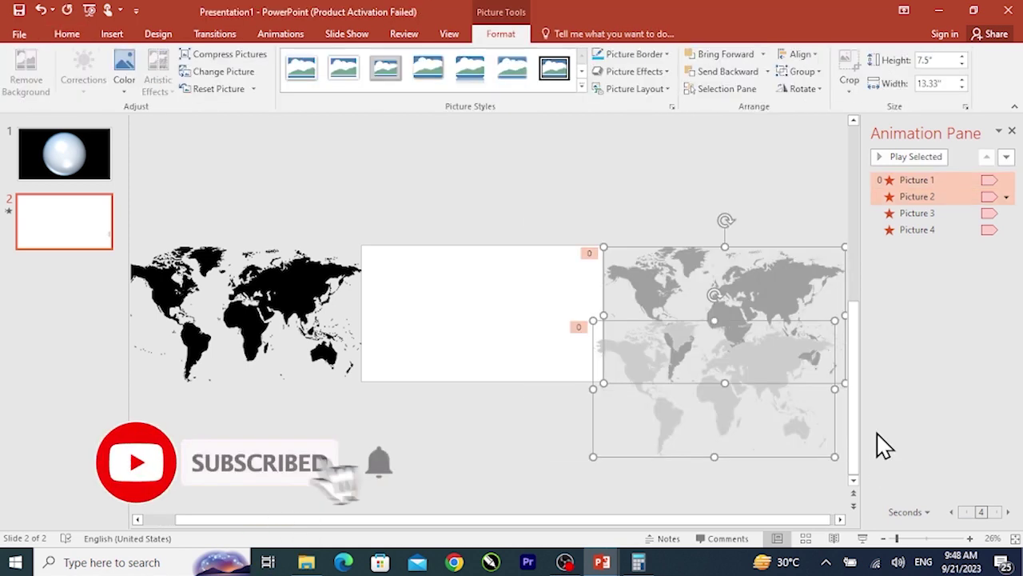
left_click(800, 54)
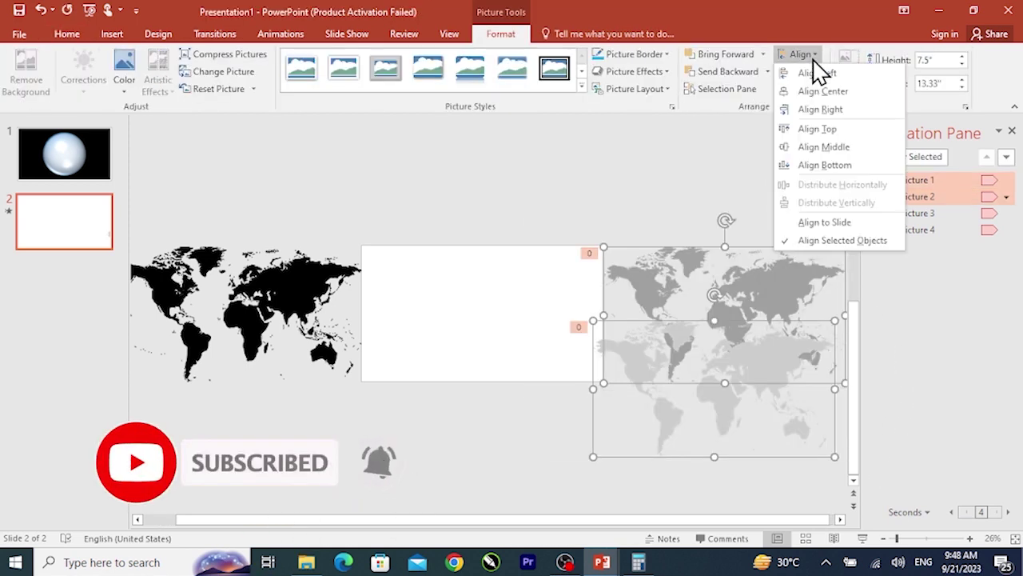
key("Escape")
left_click(811, 56)
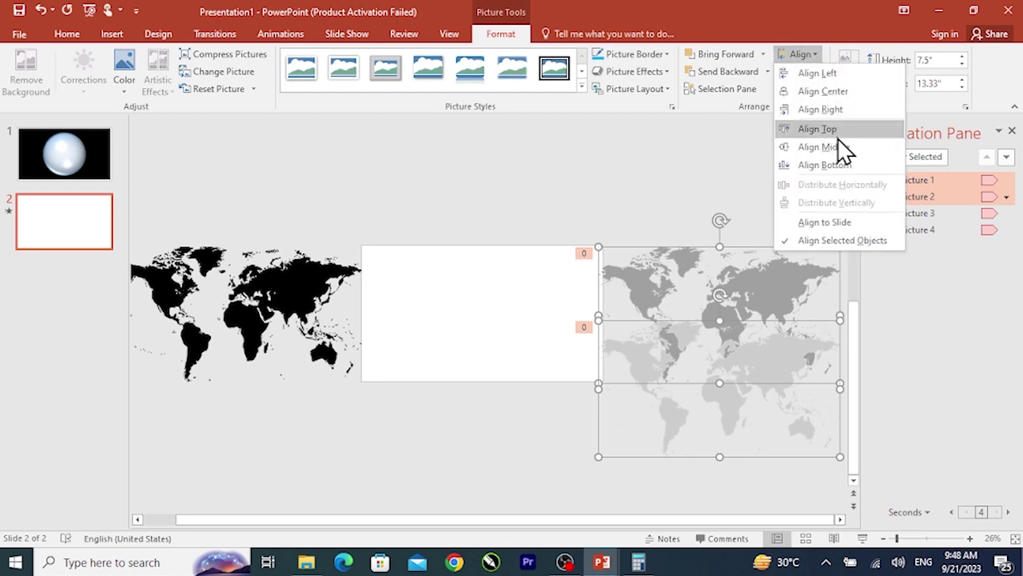
left_click(836, 149)
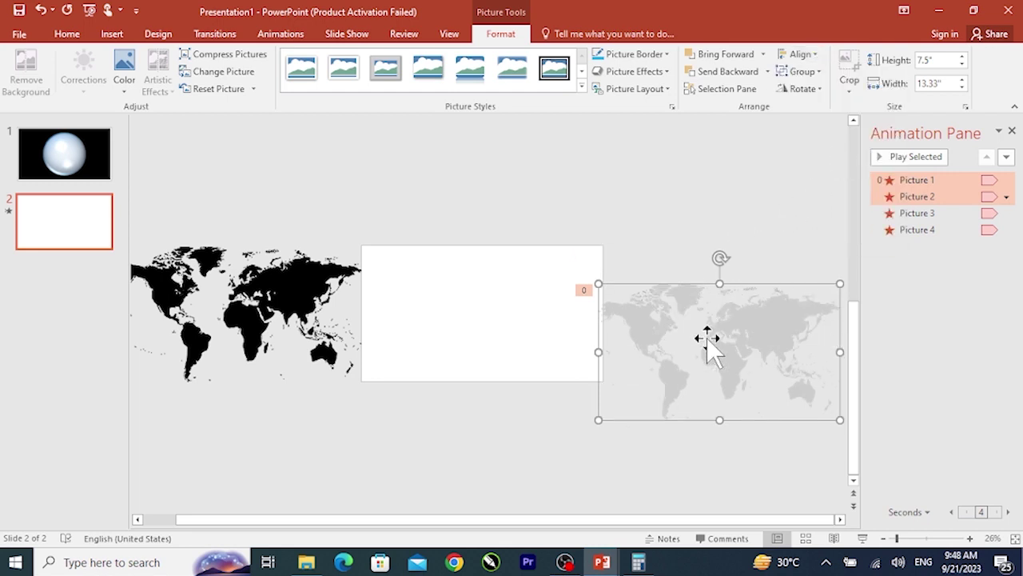
left_click_drag(719, 357, 723, 322)
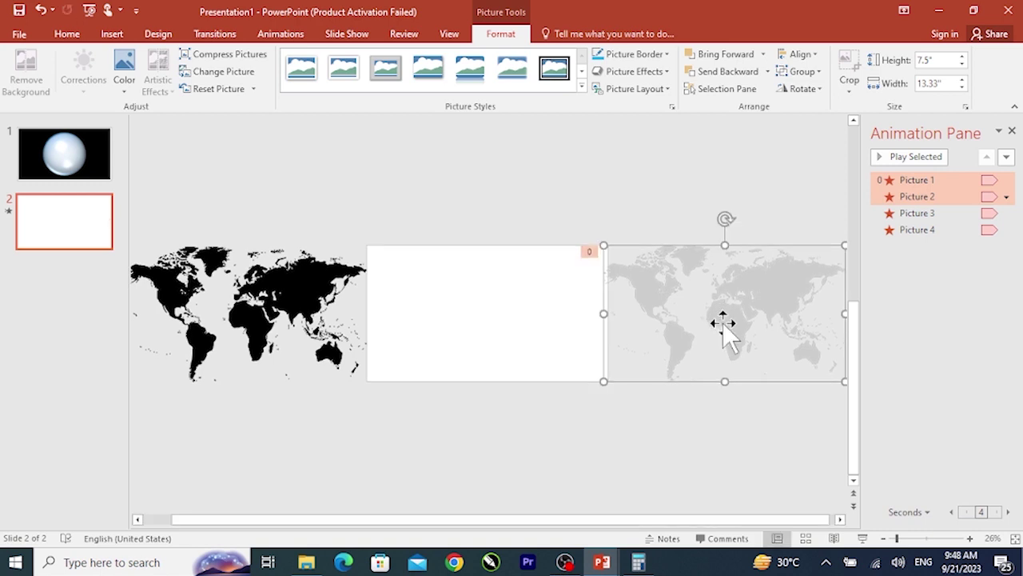
left_click(483, 200)
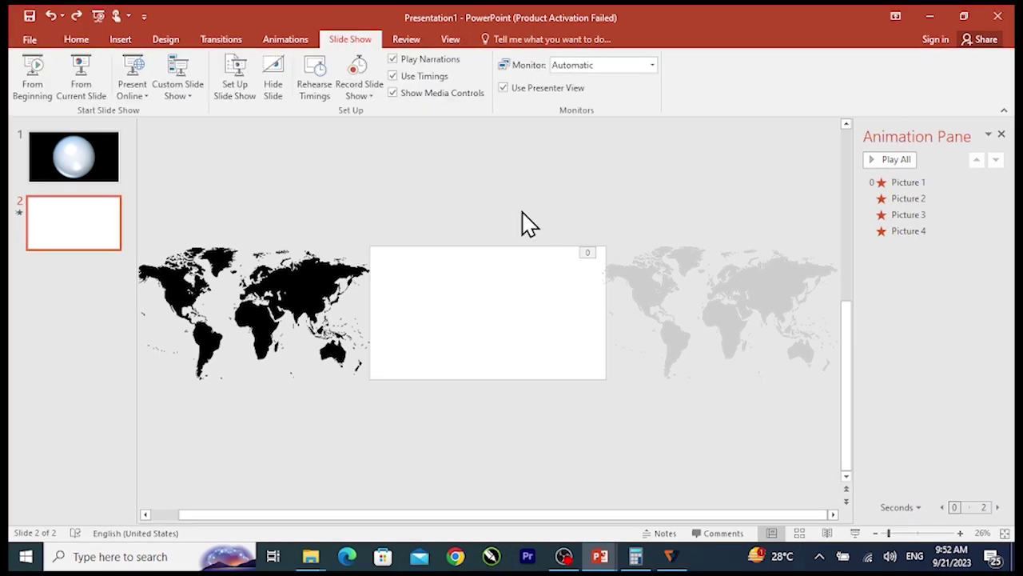
- Copy slide 1's sphere group onto slide 2 over the white box, then start the slide show
left_click(78, 171)
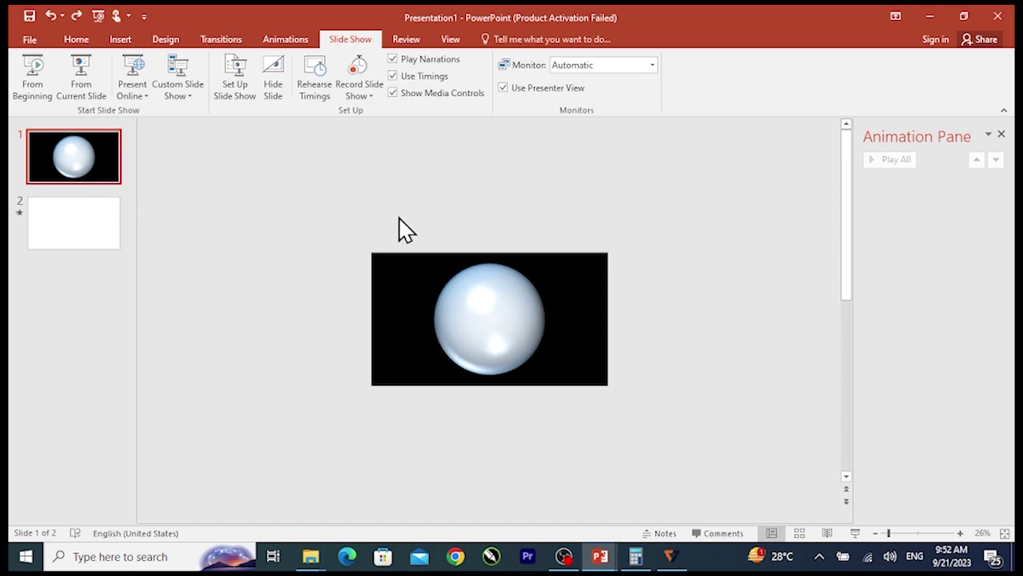
mouse_move(119, 177)
left_mouse_down()
mouse_move(737, 453)
mouse_move(721, 440)
left_mouse_up()
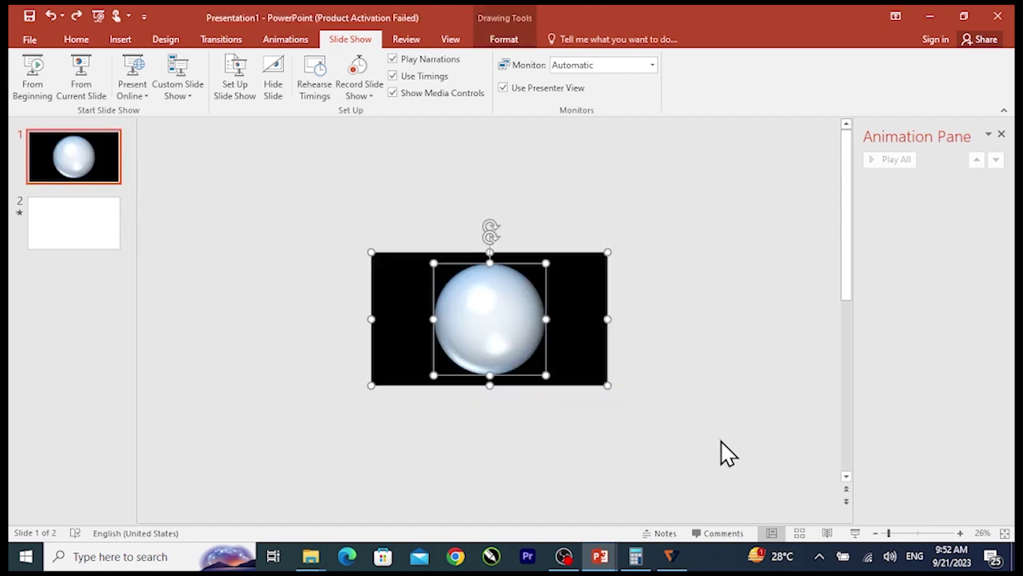
left_click(73, 222)
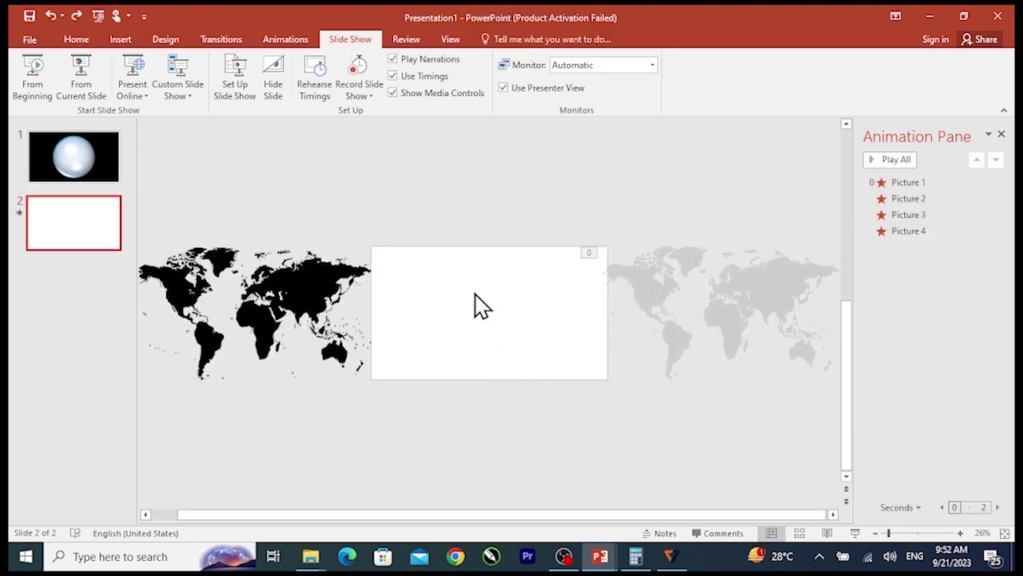
key("ctrl+v")
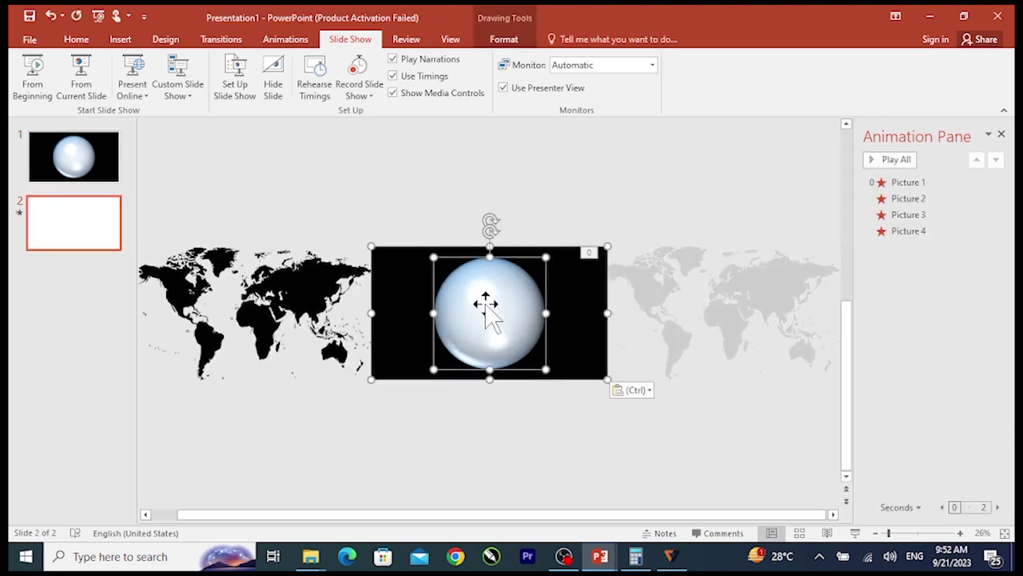
left_click(578, 184)
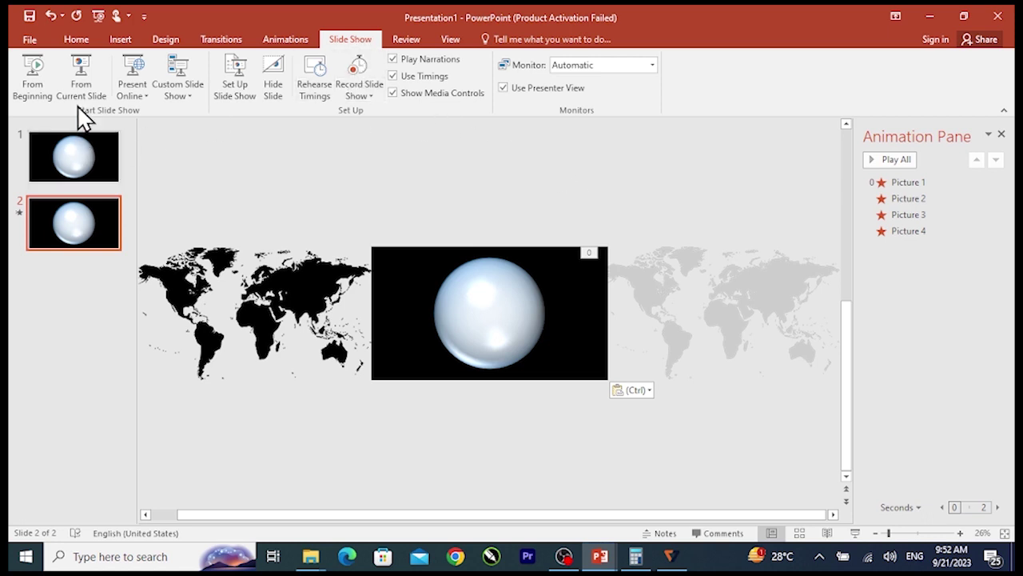
left_click(81, 78)
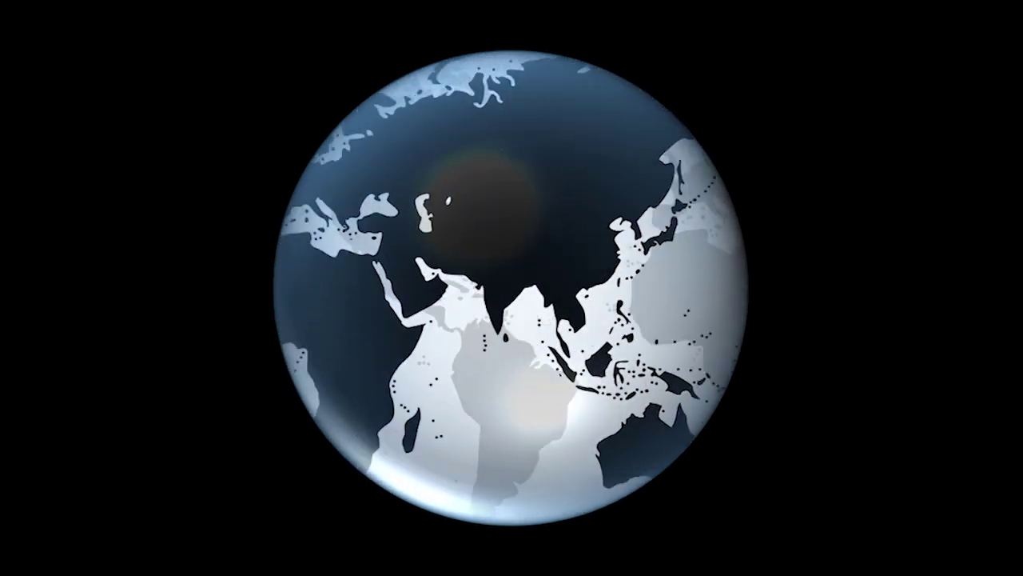
key("Escape")
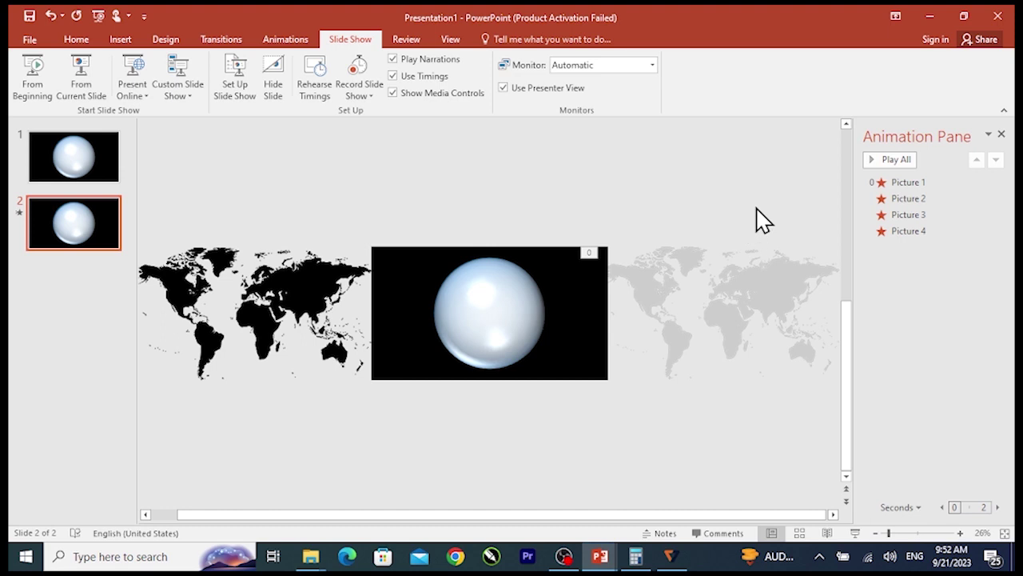
- Set the Picture 2 animation delay to 0, then select Picture 4's delay value to edit
left_click(927, 198)
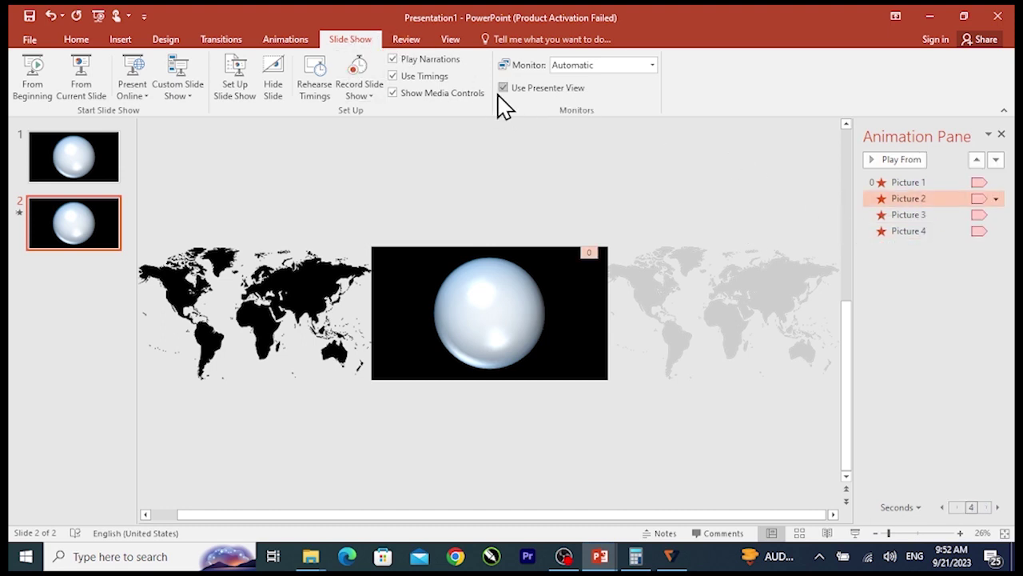
left_click(296, 40)
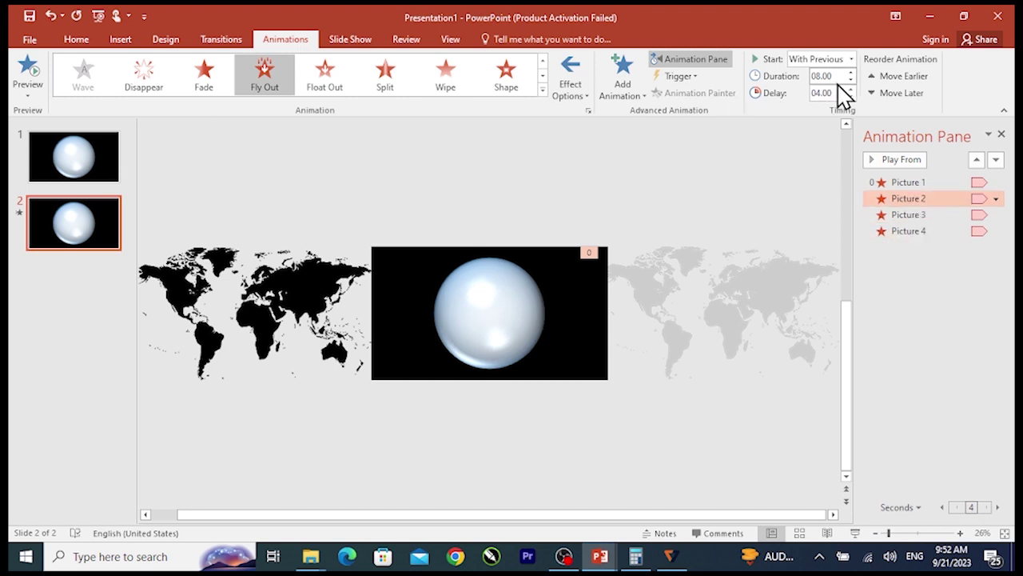
type("0")
key("Return")
left_click(915, 234)
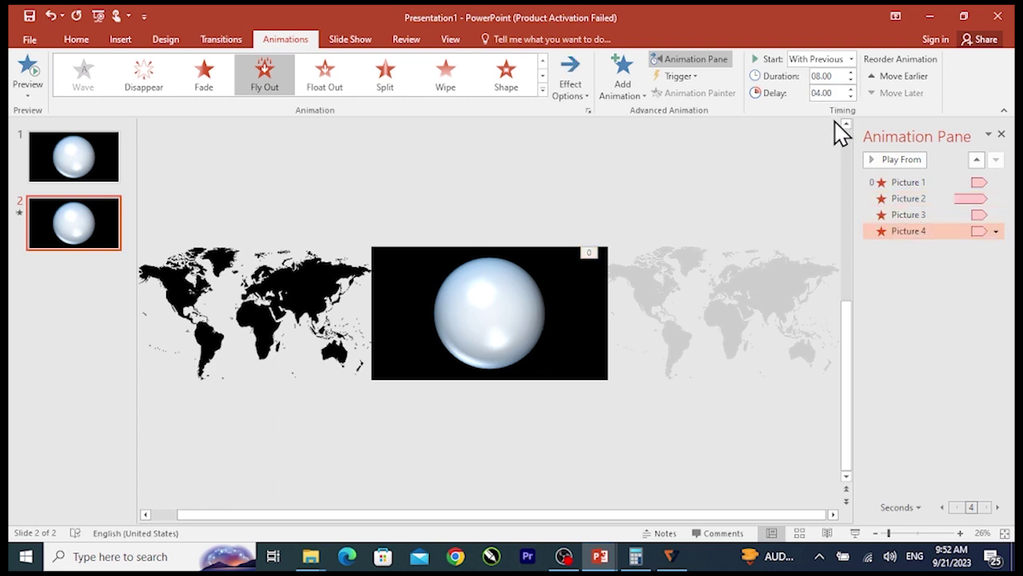
double_click(812, 94)
left_click(512, 187)
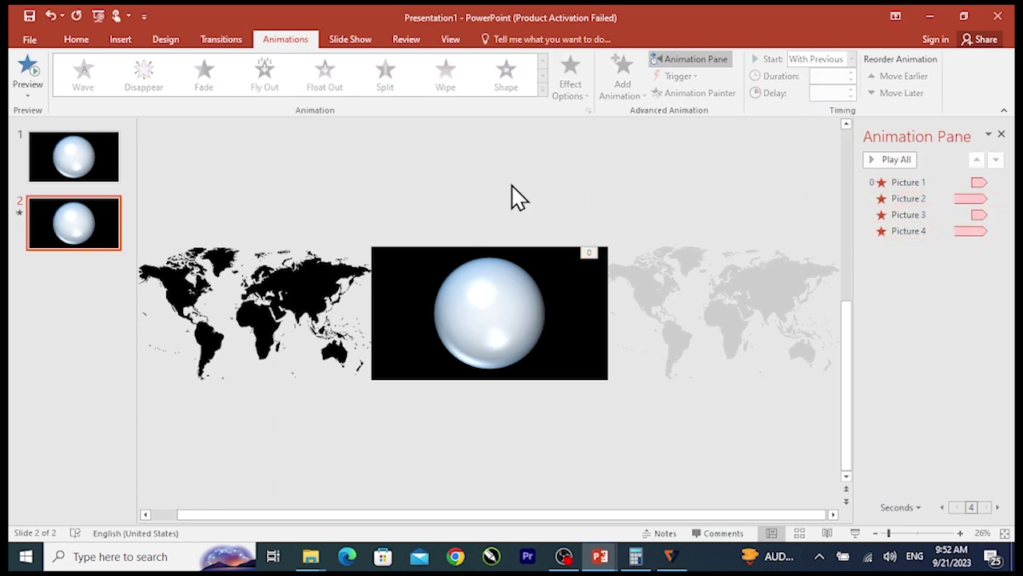
left_click(350, 42)
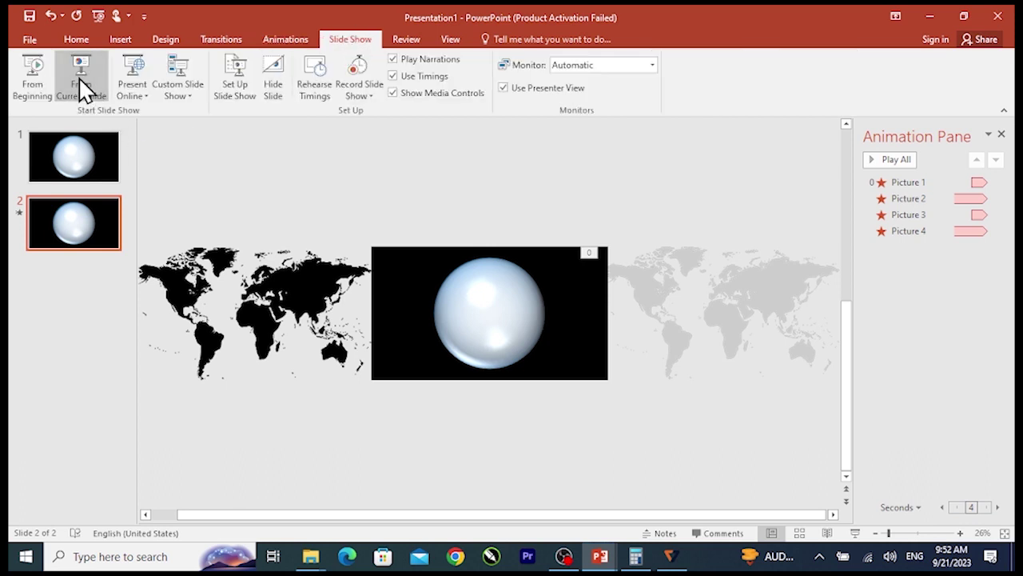
- Run the slide show from slide 2 to see the maps scroll across the glossy sphere
left_click(84, 88)
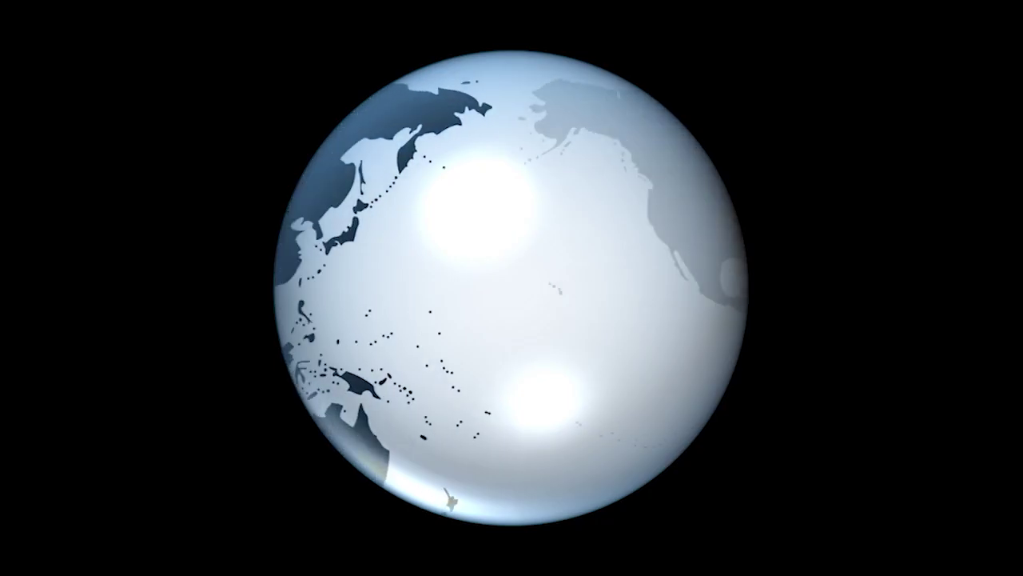